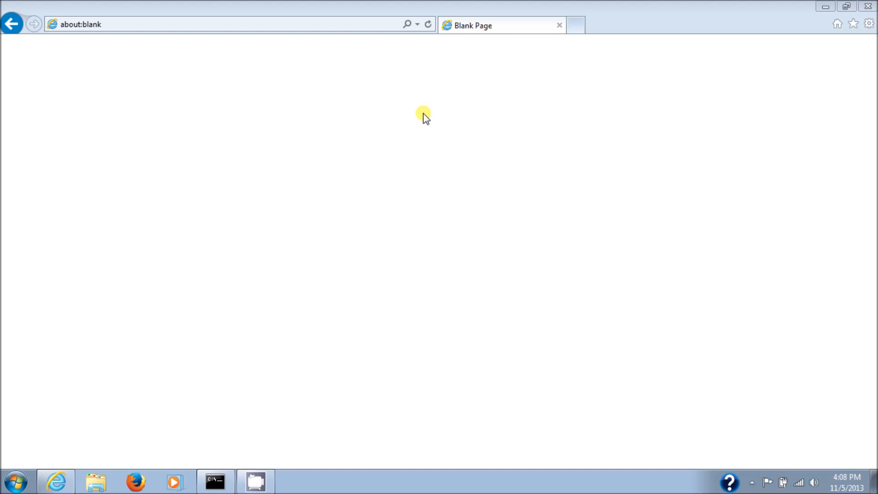
Open the router's admin page at 192.168.1.1 and decline the offered firmware upgrade
left_click(318, 26)
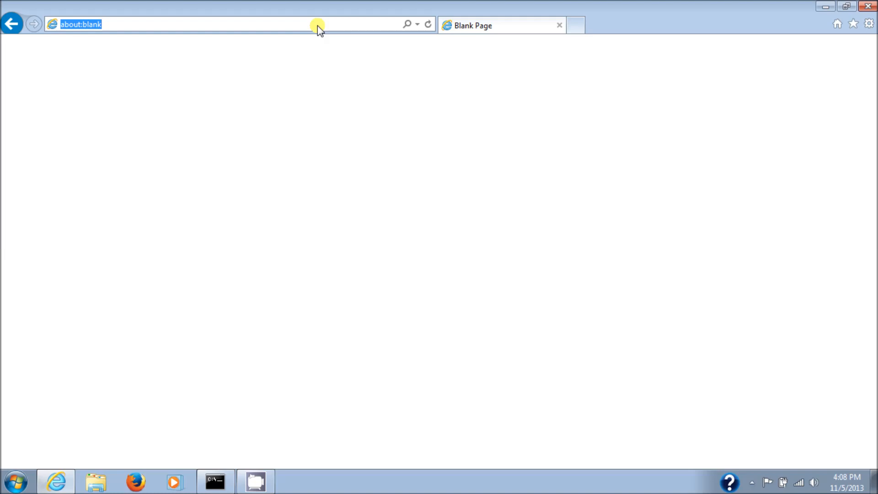
type("192")
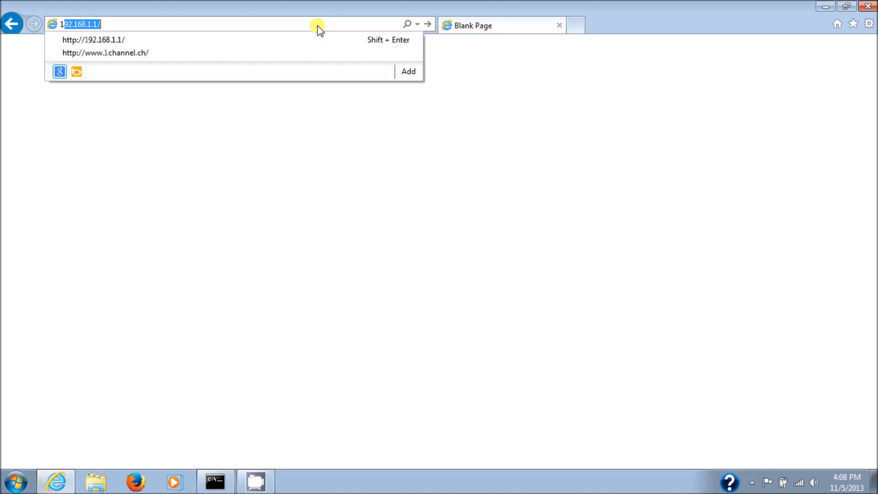
type(".168.")
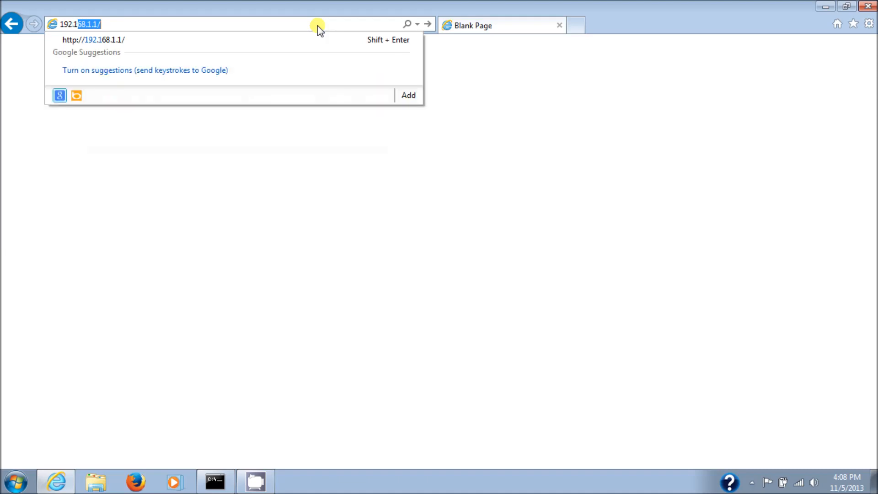
type("1.1")
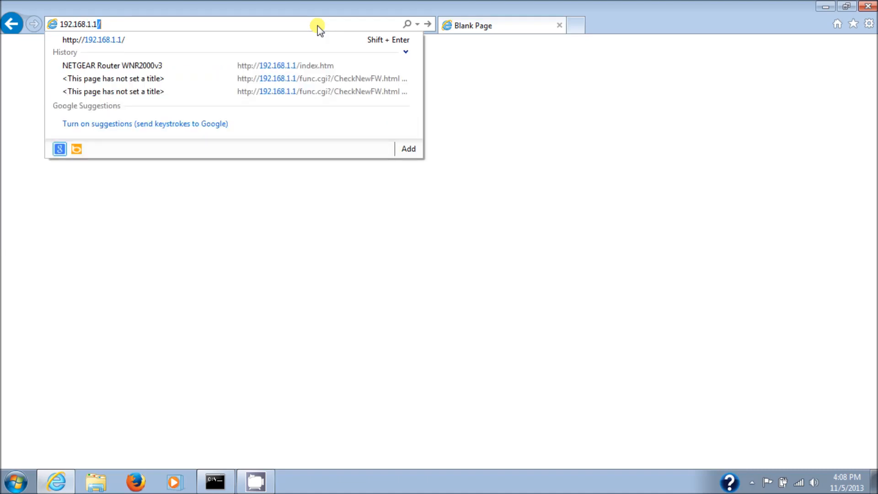
key("Return")
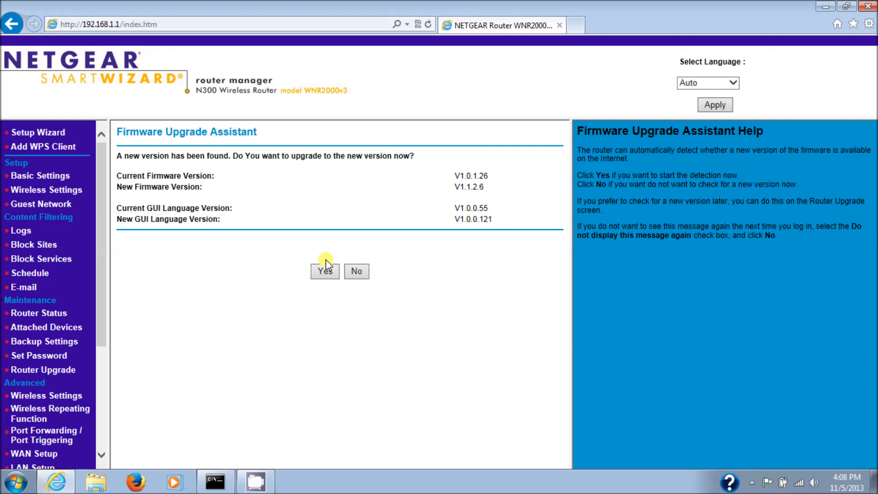
left_click(357, 271)
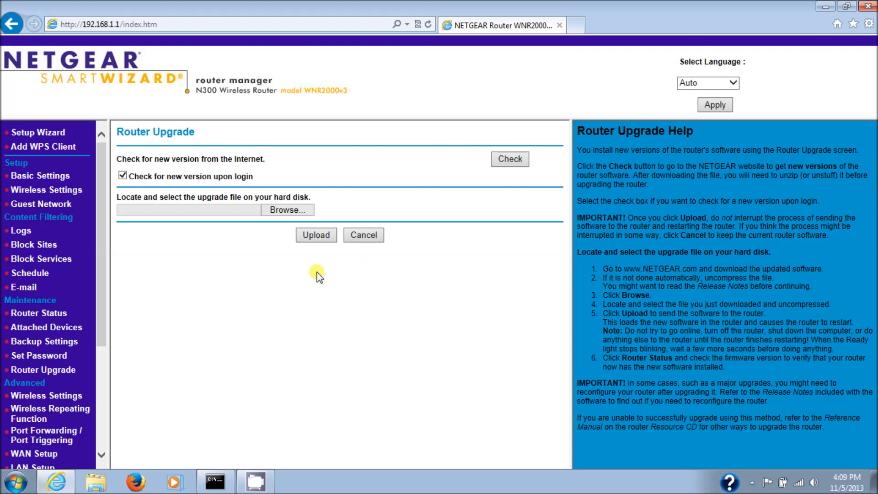
Back up the router's current settings from the Backup Settings page, choosing to save the configuration file to a custom location
left_click_drag(98, 234, 98, 283)
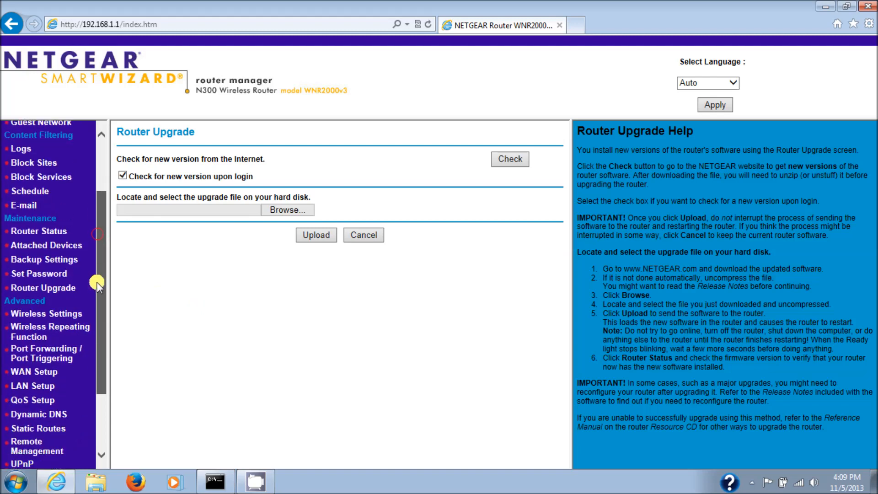
left_click(53, 261)
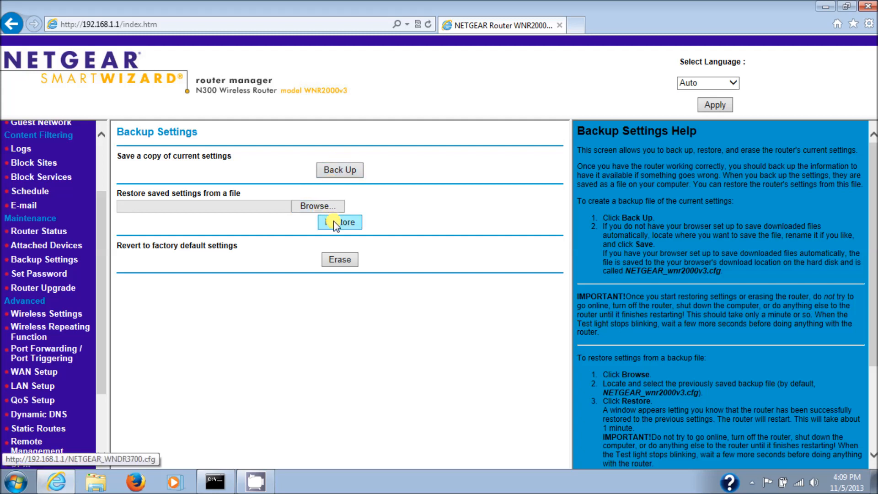
left_click(343, 173)
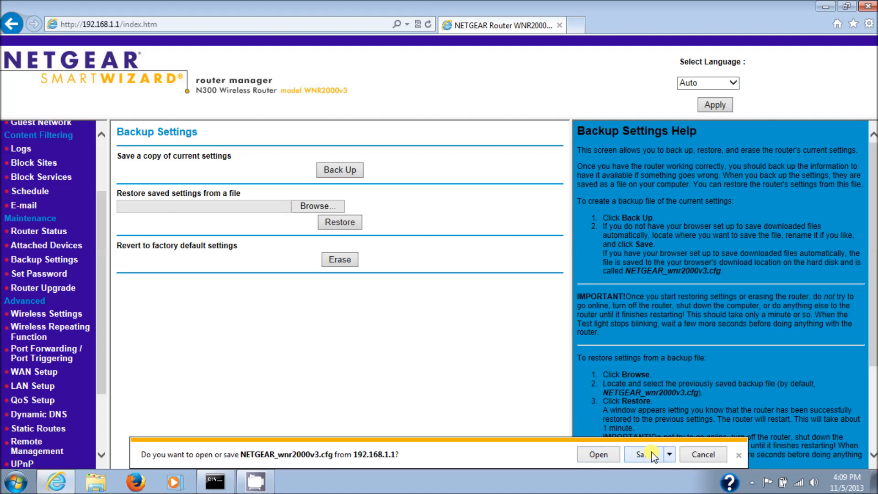
left_click(670, 455)
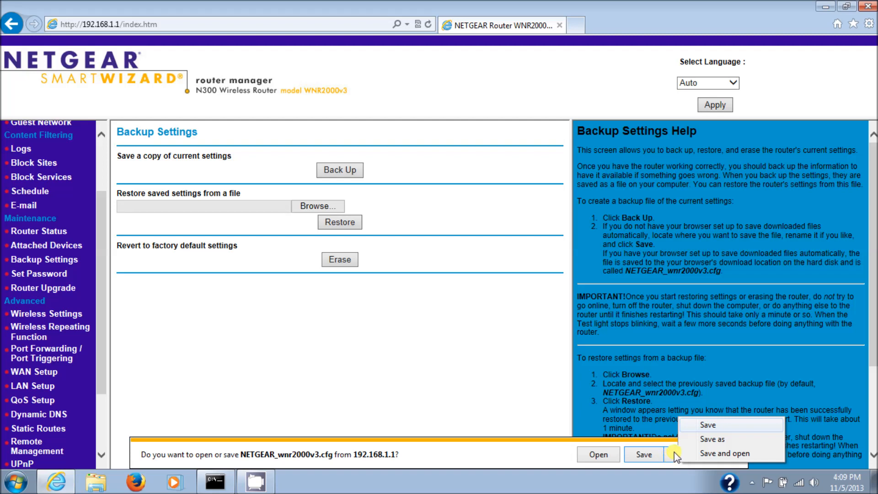
left_click(712, 440)
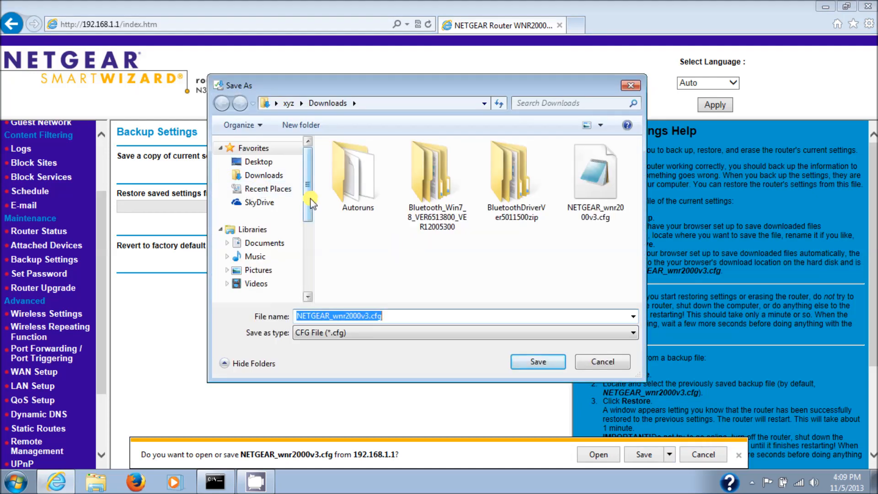
Create a folder named NetgearWNR2000v3 on Local Disk (C:) for the backup file
scroll(311, 201, "down", 4)
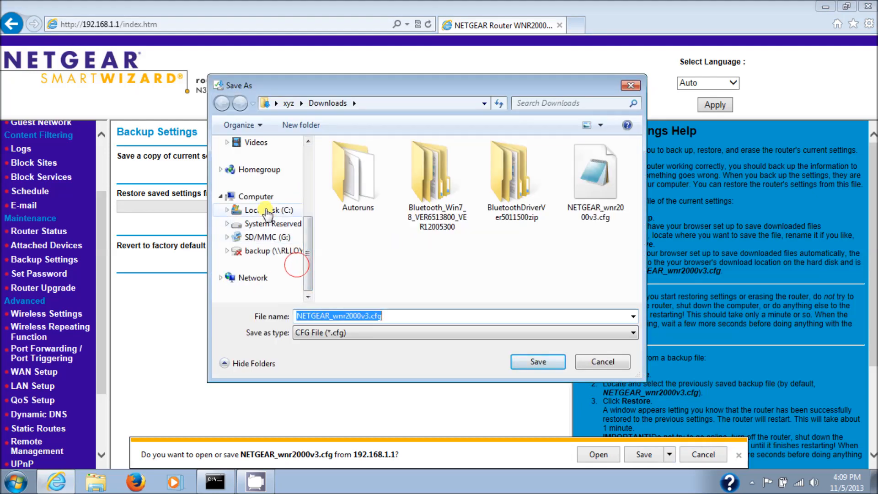
left_click(267, 211)
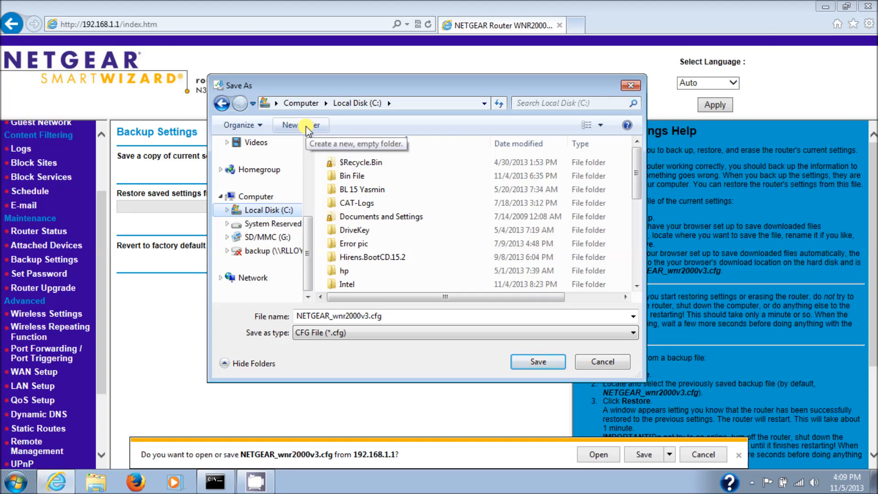
left_click(267, 208)
left_click(306, 127)
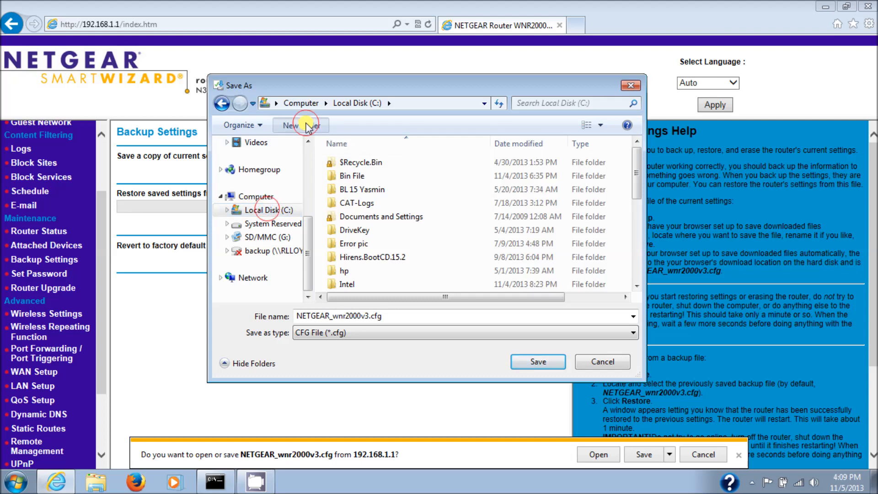
type("N")
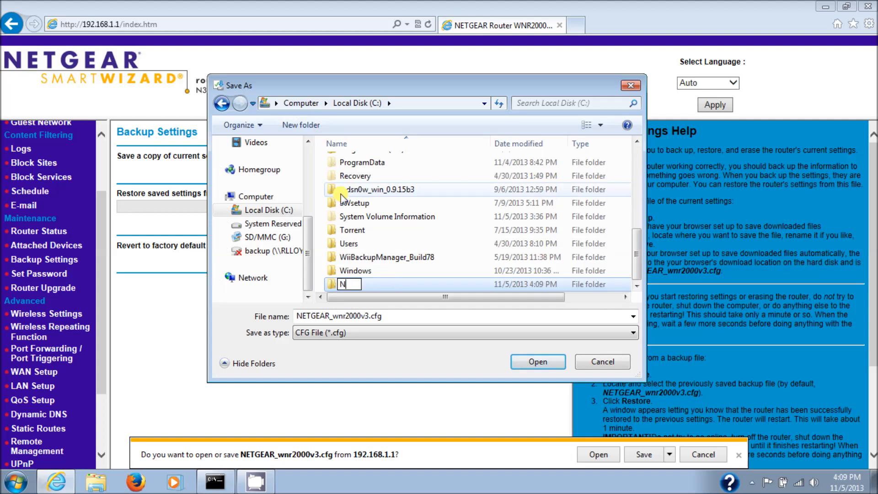
type("etgearWNR2000")
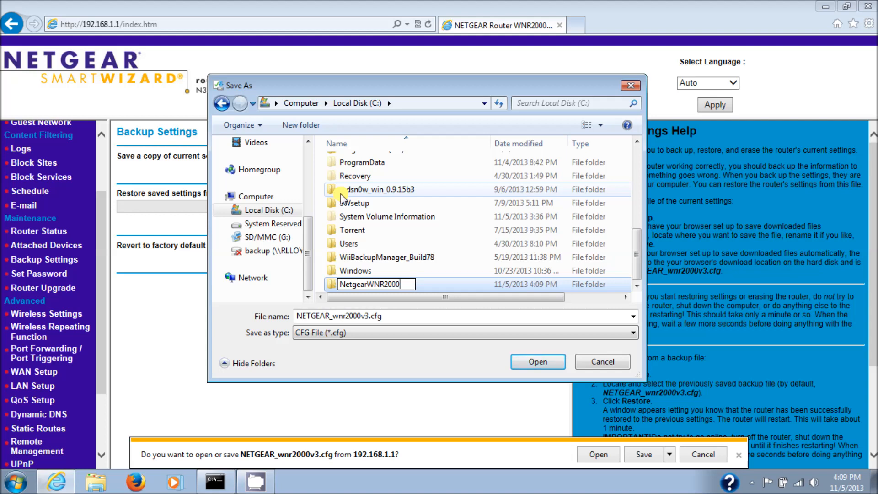
type("v3")
key("Return")
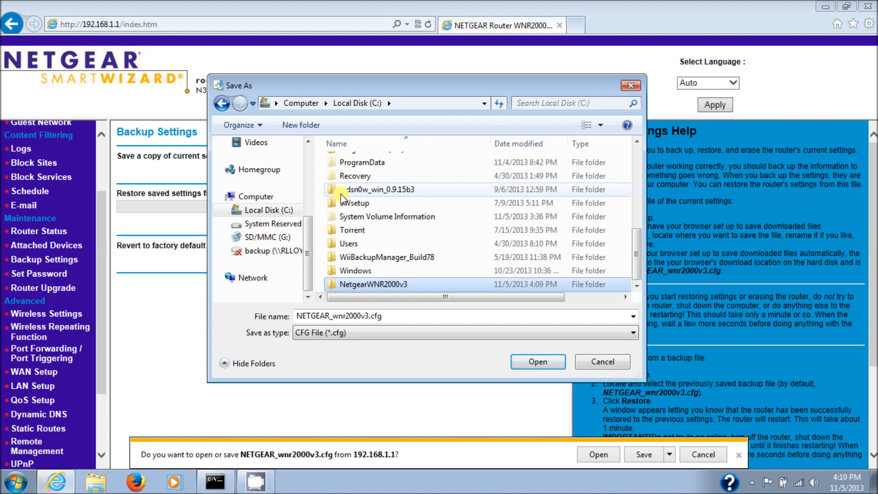
Save NETGEAR_wnr2000v3.cfg in the NetgearWNR2000v3 folder, then check the file in its folder and close that window
key("Return")
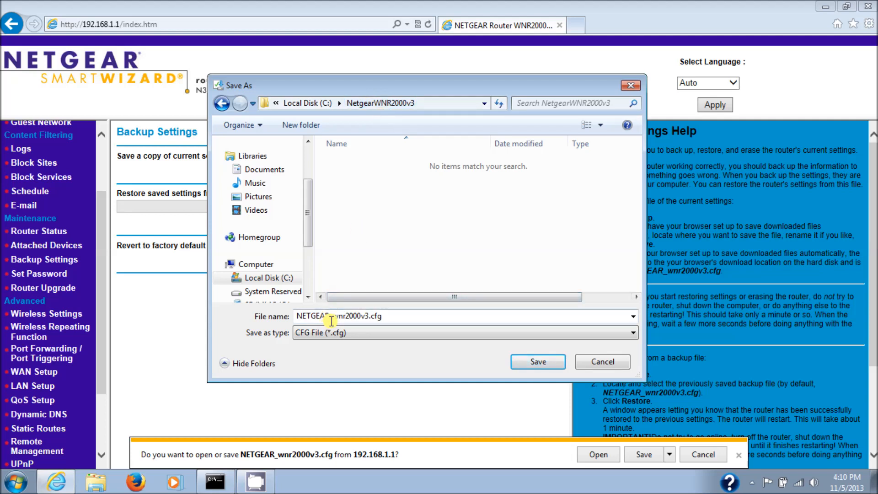
left_click(532, 361)
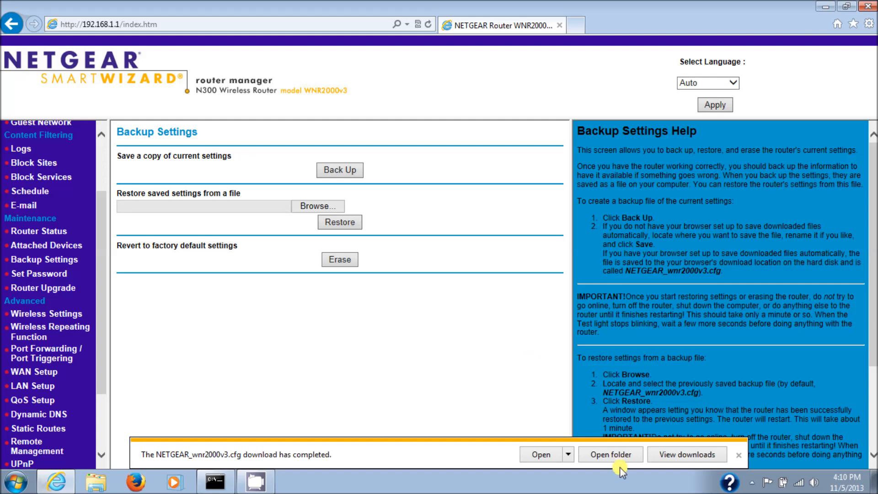
left_click(619, 455)
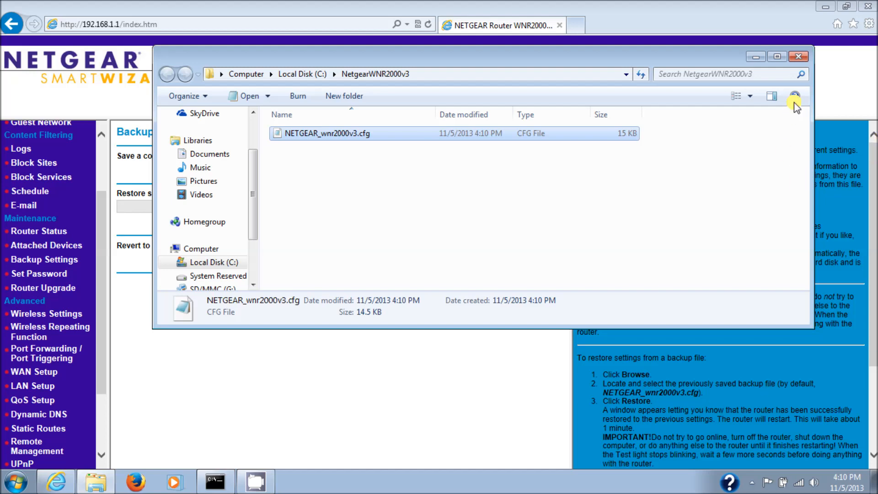
left_click(796, 56)
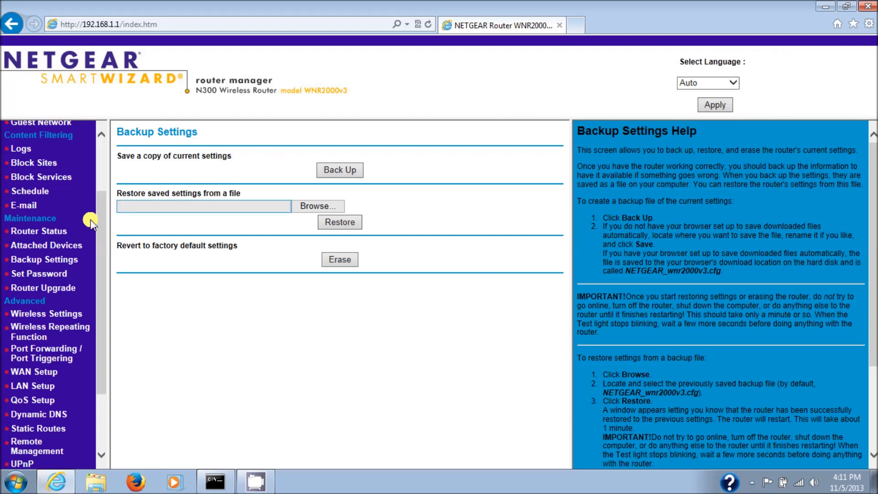
Open the router's Router Upgrade page in the Maintenance section
left_click_drag(100, 217, 111, 103)
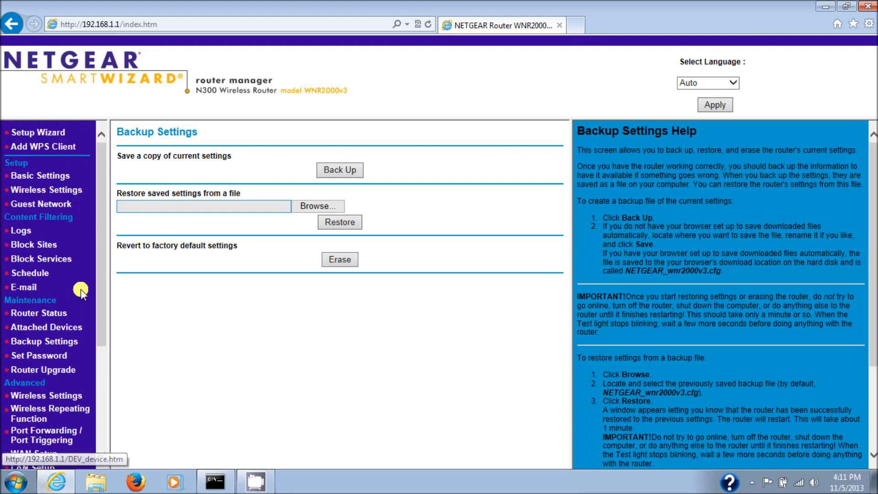
left_click(44, 370)
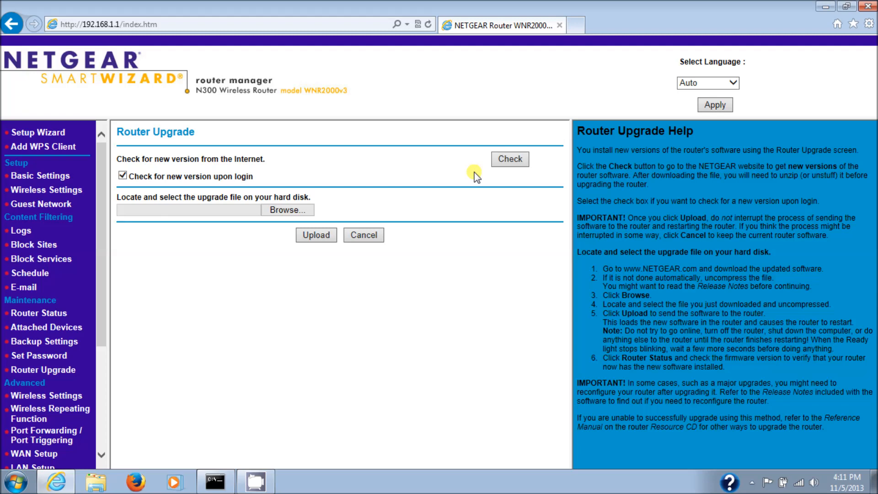
left_click(575, 27)
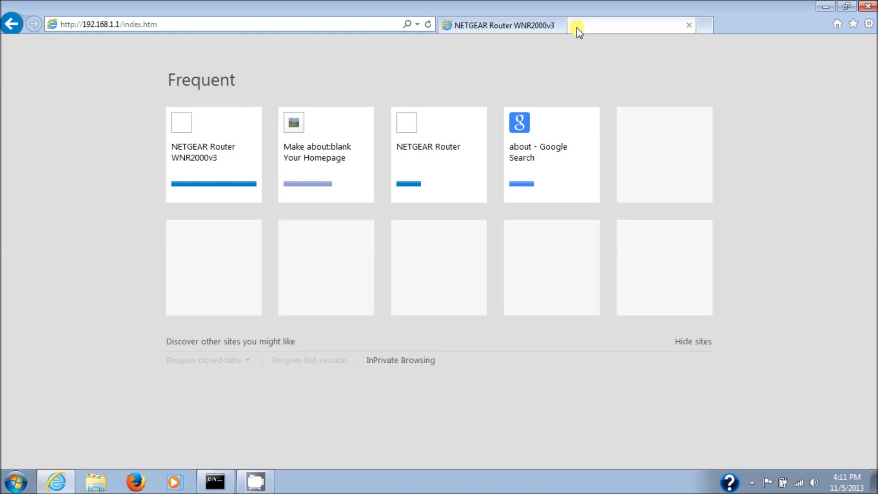
left_click(442, 164)
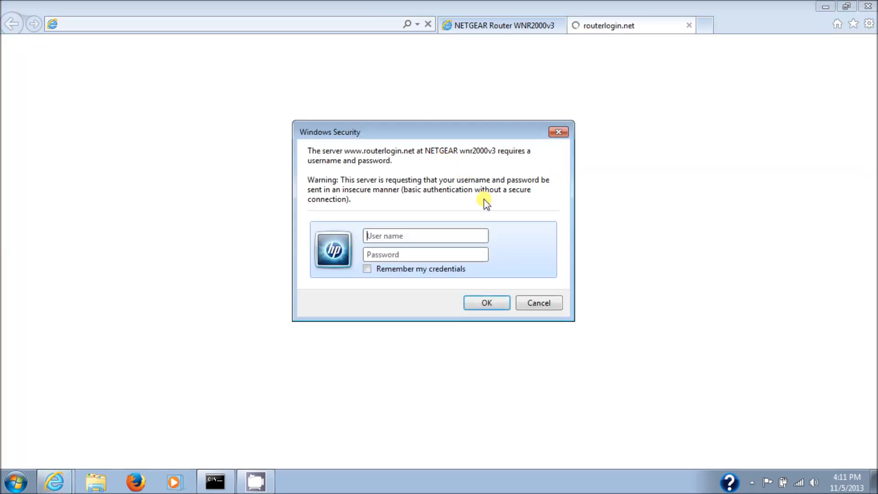
left_click(526, 301)
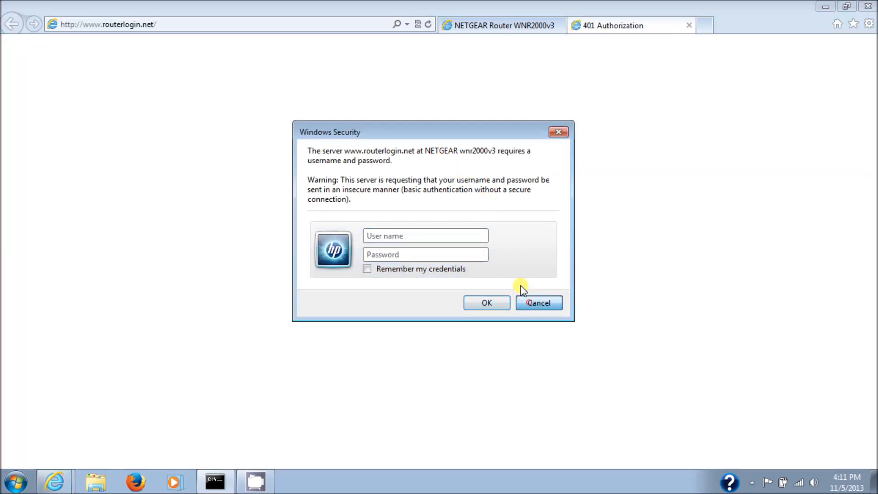
left_click(689, 25)
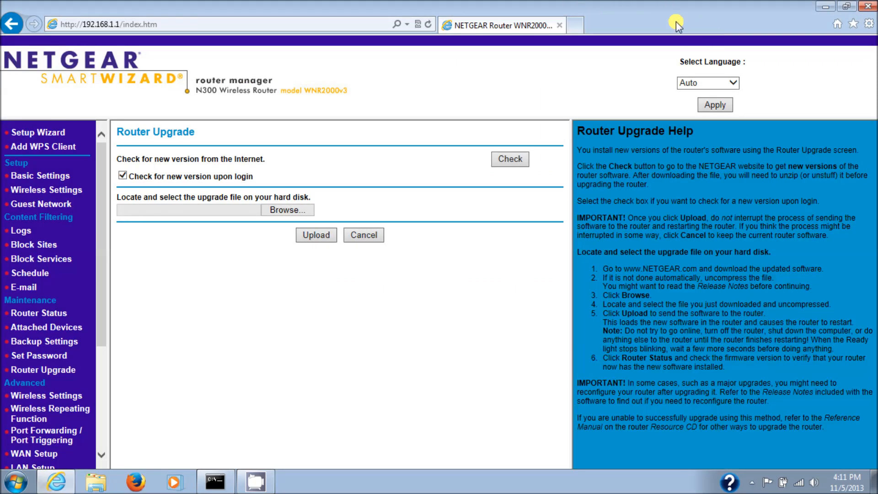
left_click(571, 28)
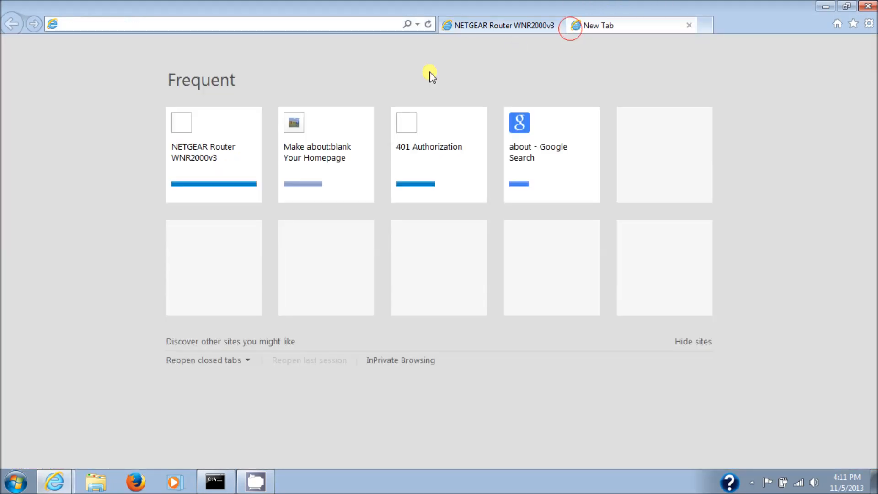
left_click(293, 23)
type("www.")
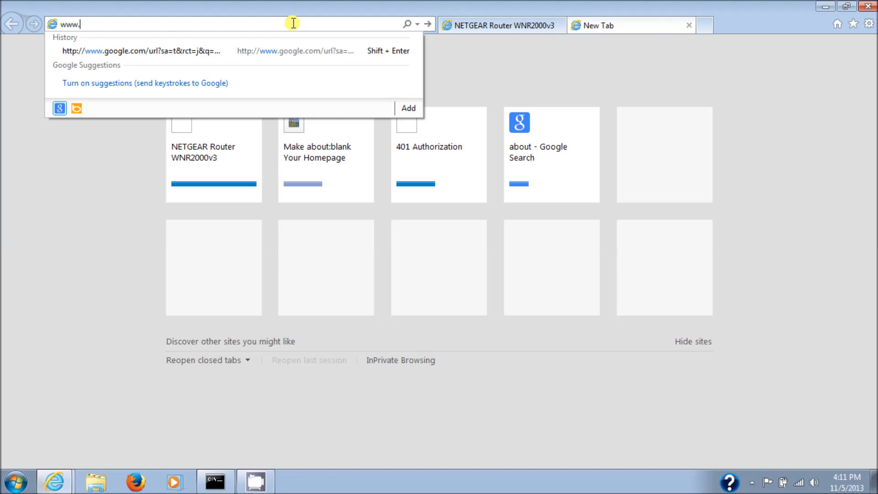
type("net")
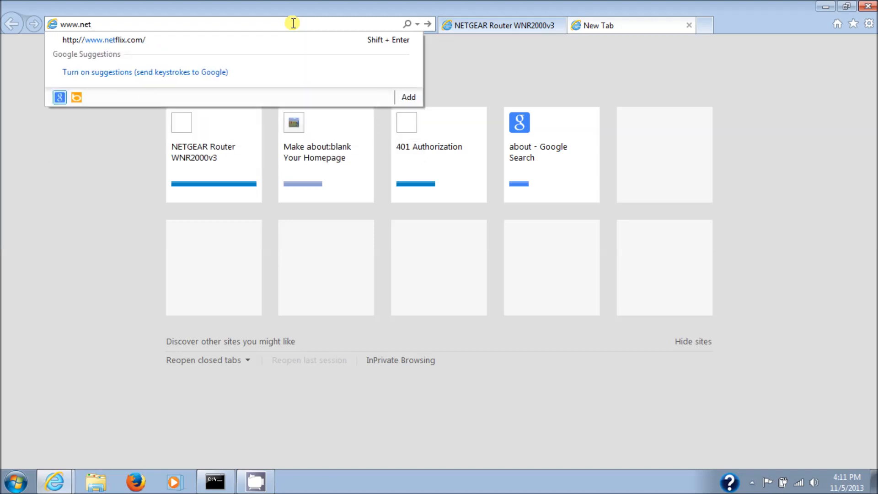
type("gear.com")
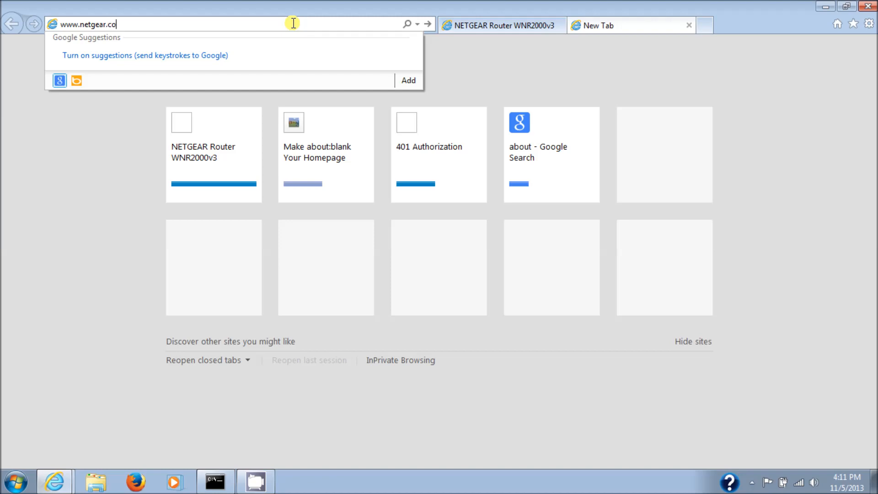
key("Return")
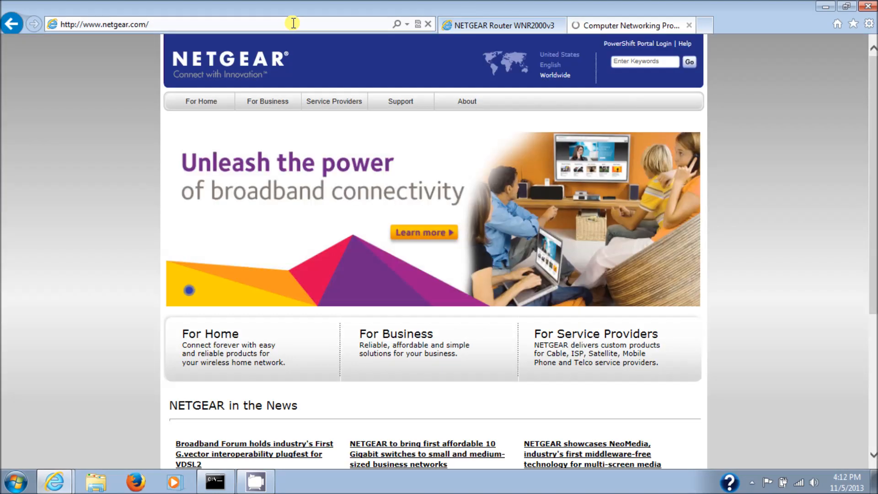
Go to NETGEAR's support page for home products and dismiss the browser crash message
mouse_move(411, 104)
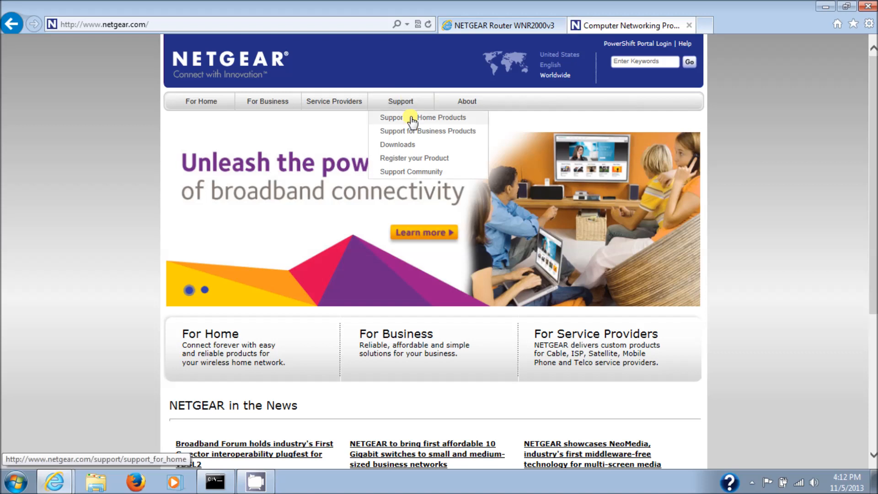
left_click(412, 120)
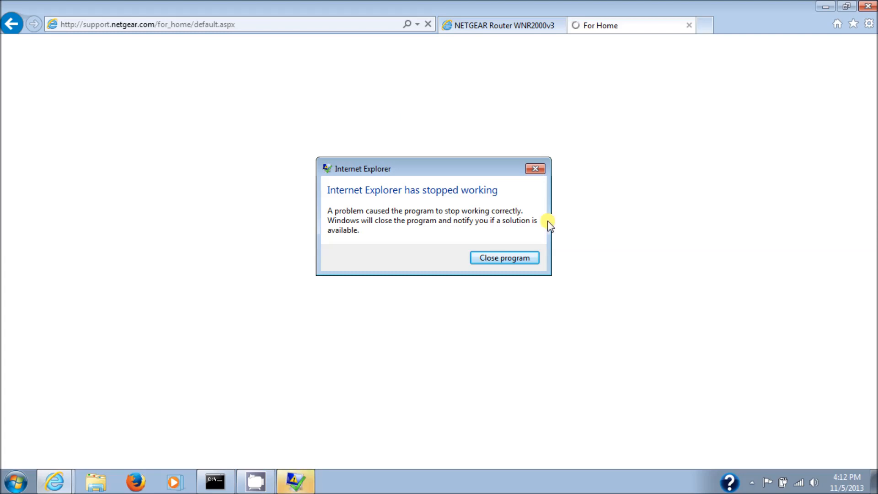
left_click(512, 258)
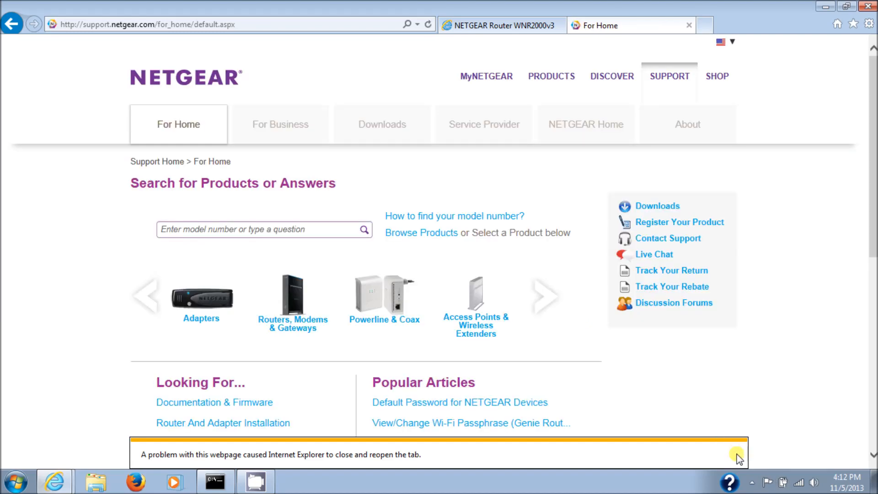
Open the WNR2000v3 support page by browsing products through Routers, Modems & Gateways and the wireless routers family
left_click(737, 455)
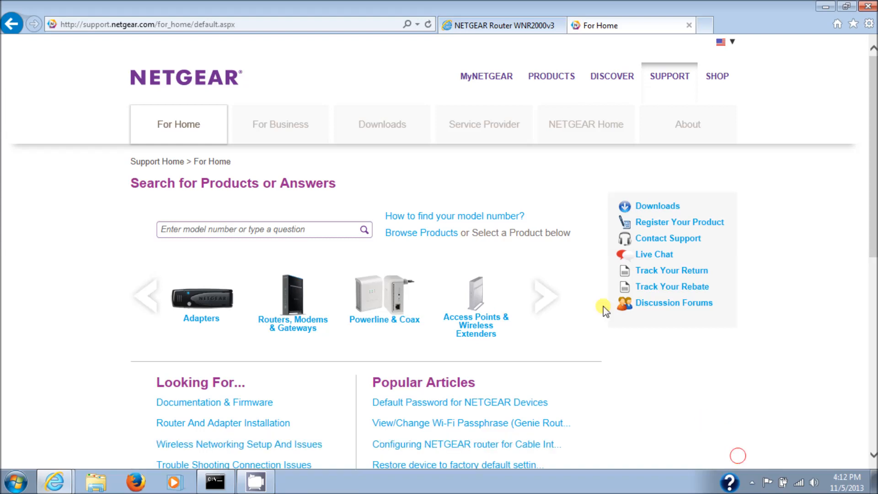
left_click(294, 298)
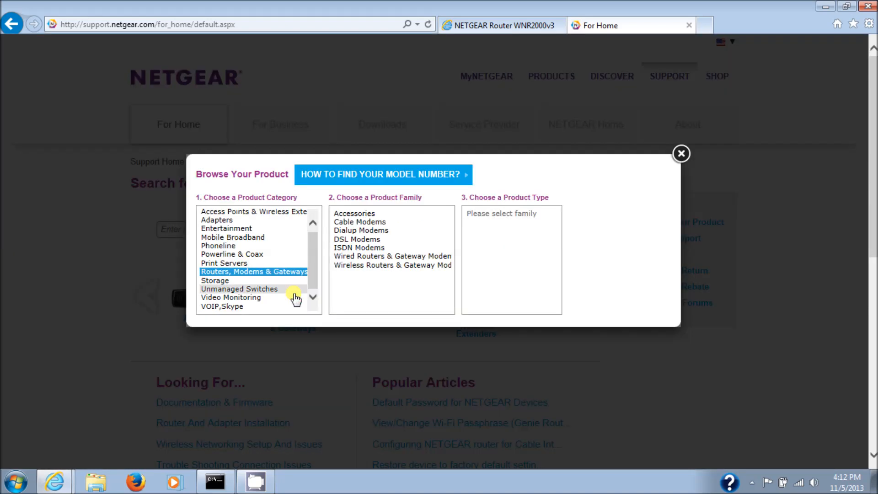
left_click(406, 266)
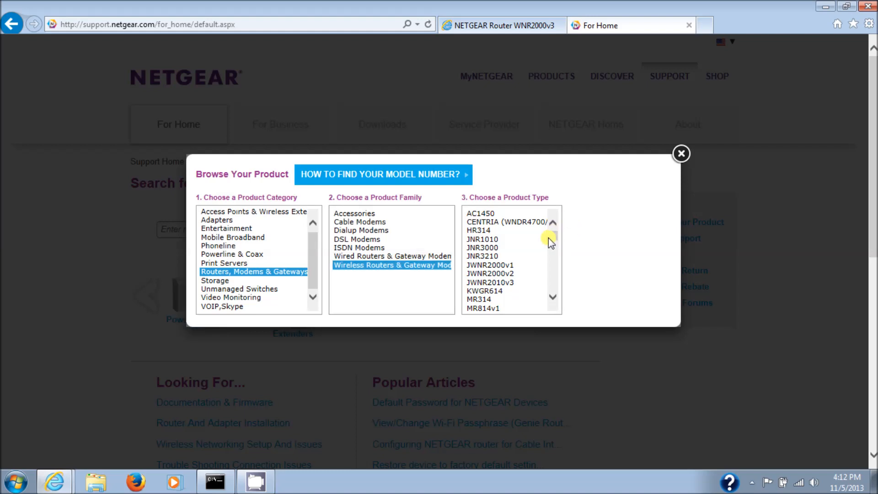
left_click_drag(552, 235, 547, 278)
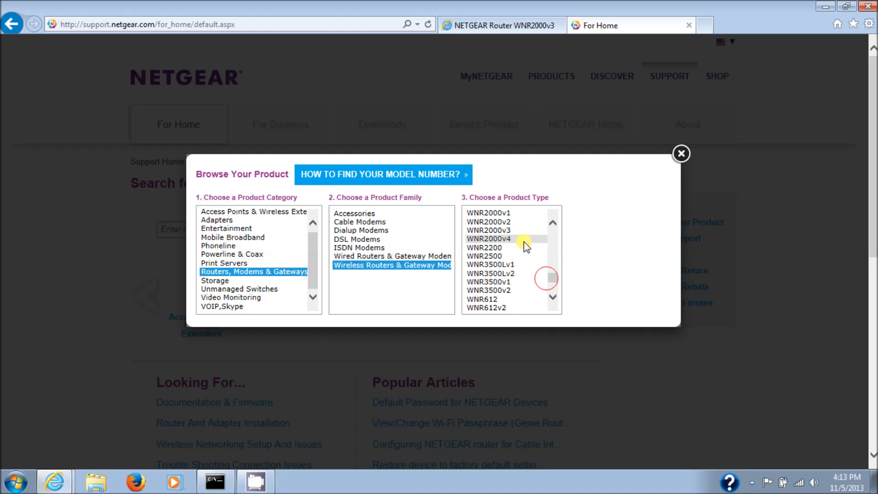
left_click(525, 229)
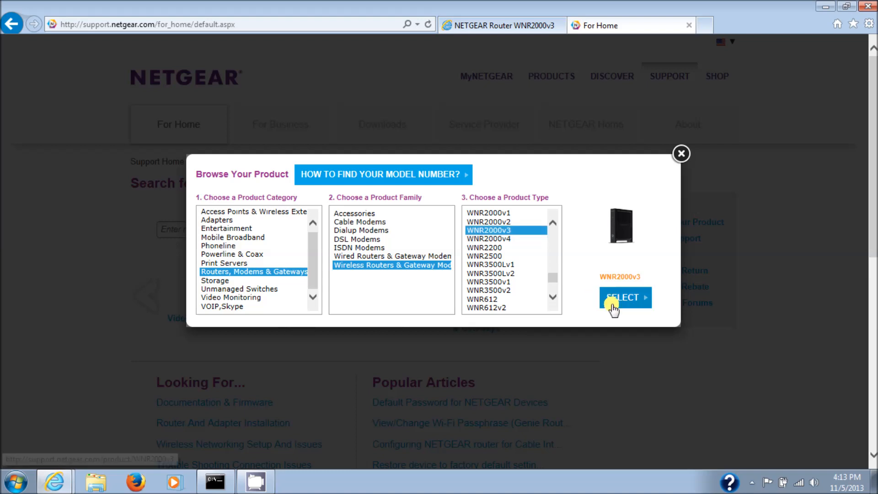
left_click(640, 298)
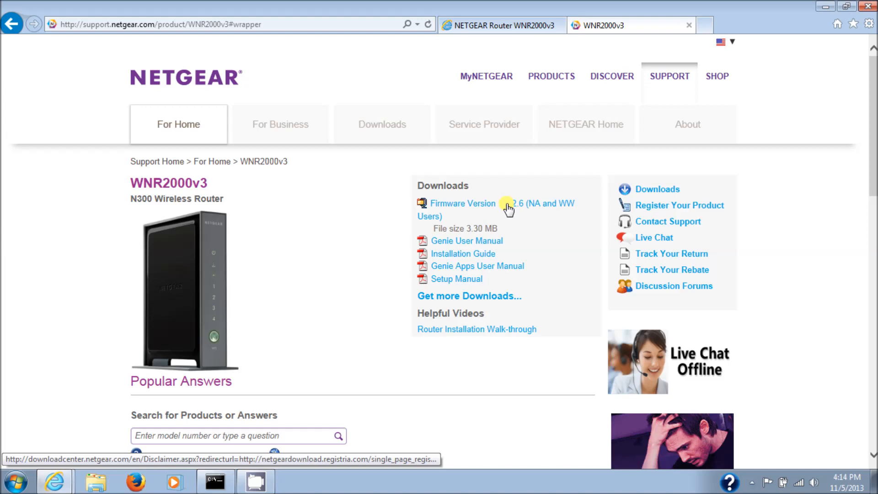
Request the Firmware Version 1.1.2.6 (NA and WW Users) download, continuing without registering
left_click(527, 204)
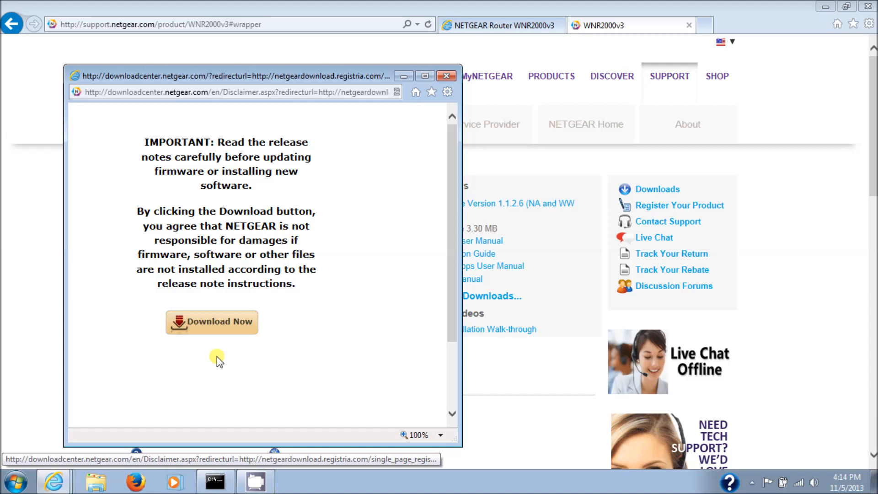
left_click(231, 325)
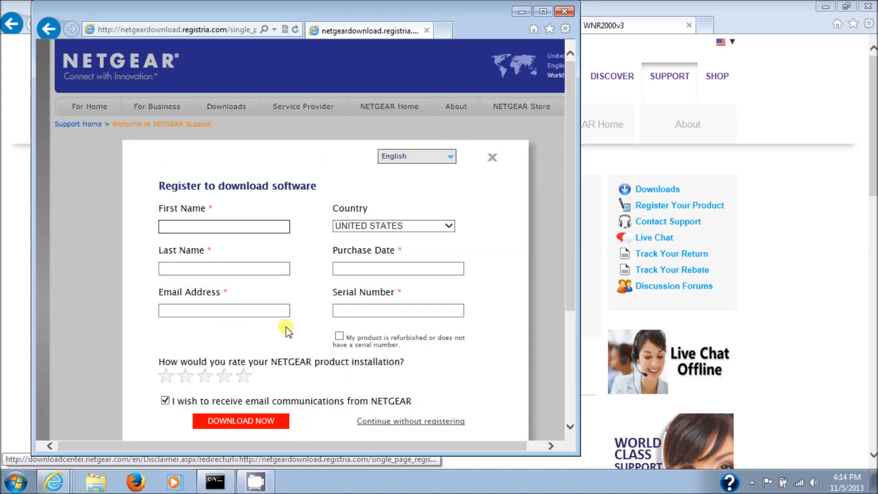
left_click(423, 421)
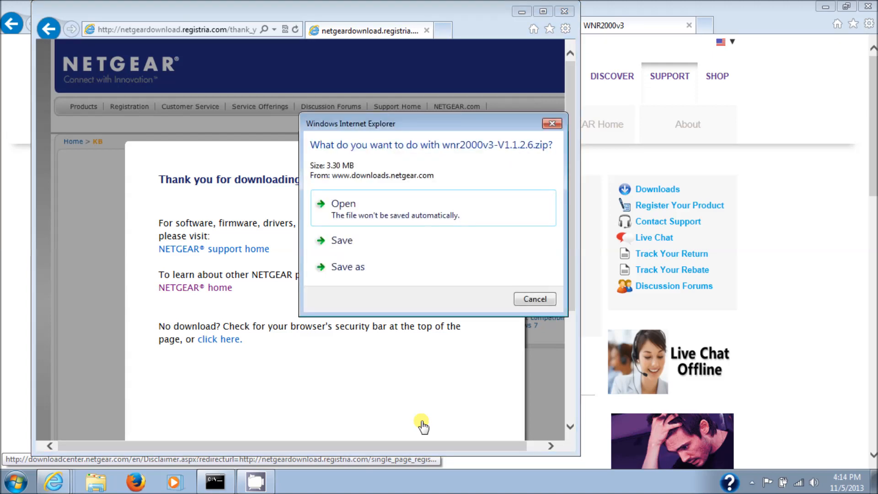
Save wnr2000v3-V1.1.2.6.zip in the NetgearWNR2000v3 folder on Local Disk (C:)
left_click(410, 266)
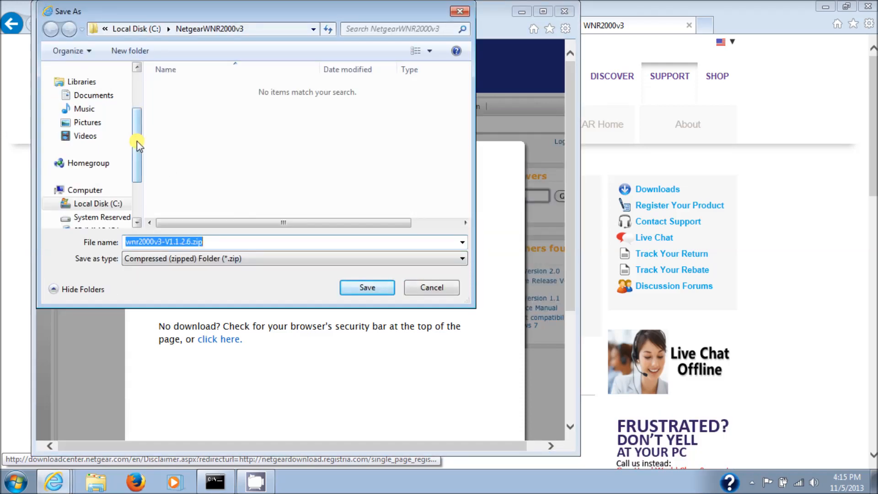
left_click(98, 203)
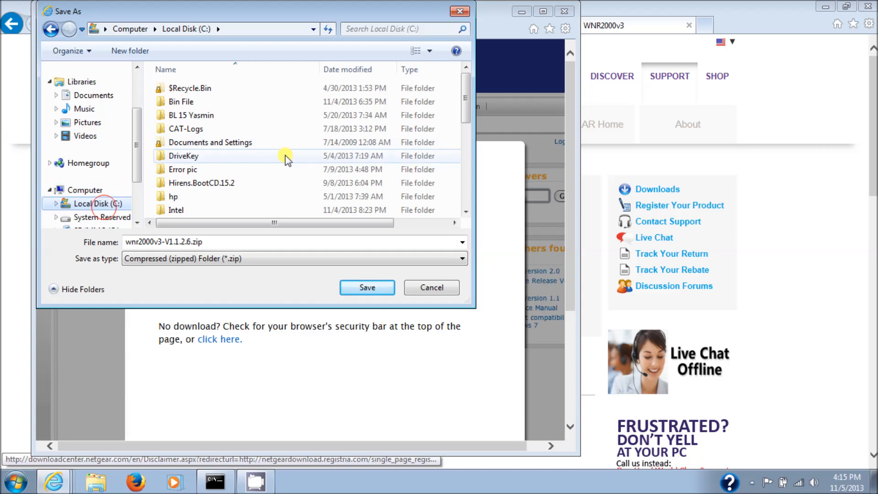
left_click_drag(466, 97, 457, 145)
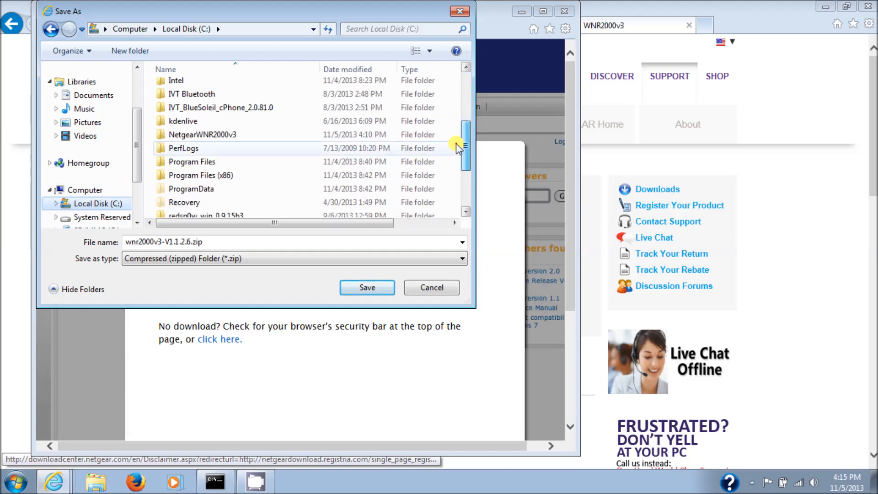
left_click(210, 134)
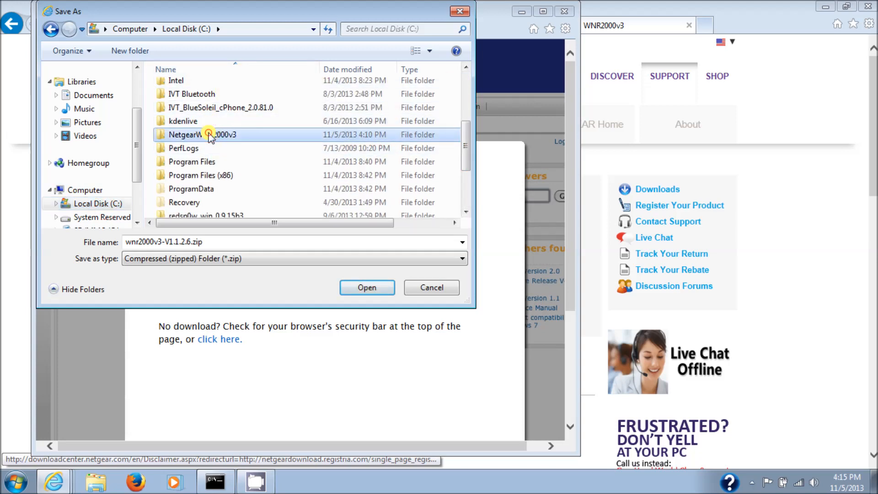
double_click(210, 134)
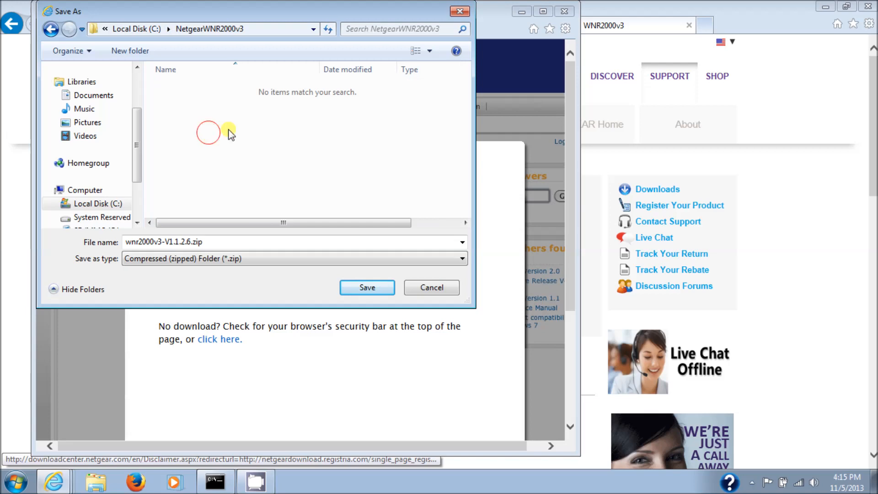
left_click(368, 287)
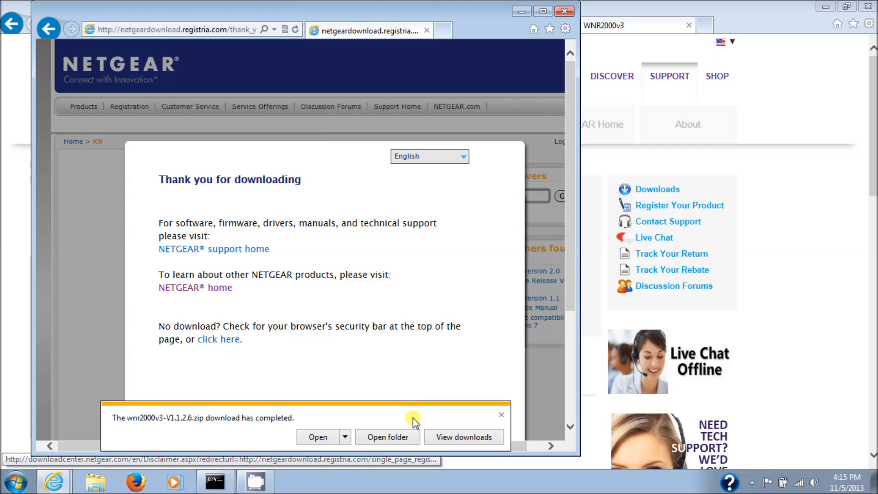
Open the folder holding the downloaded firmware zip and check its files
left_click(388, 437)
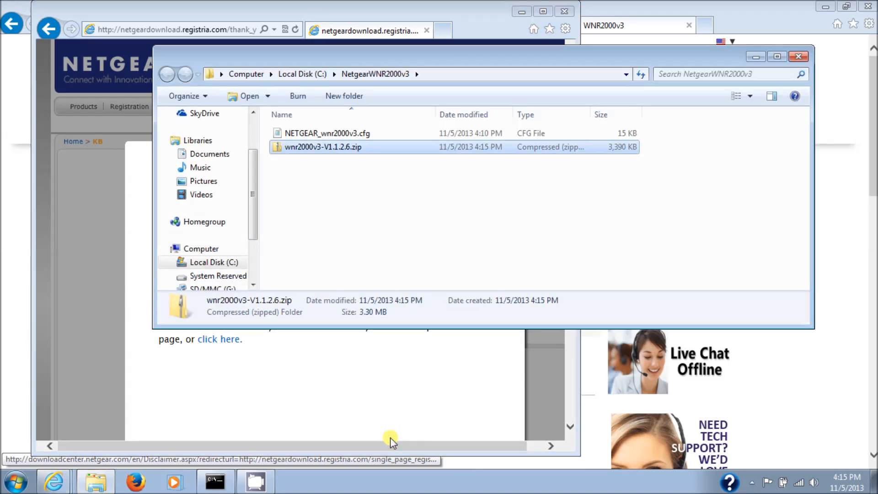
left_click_drag(378, 161, 378, 131)
left_click(373, 207)
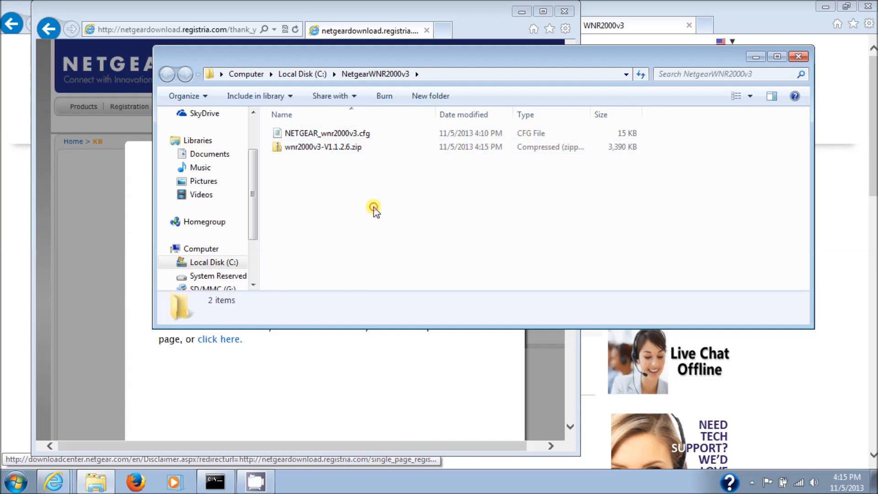
Copy wnr2000v3-V1.1.2.6.img out of the zip into the NetgearWNR2000v3 folder, and close the folder and download windows
double_click(355, 148)
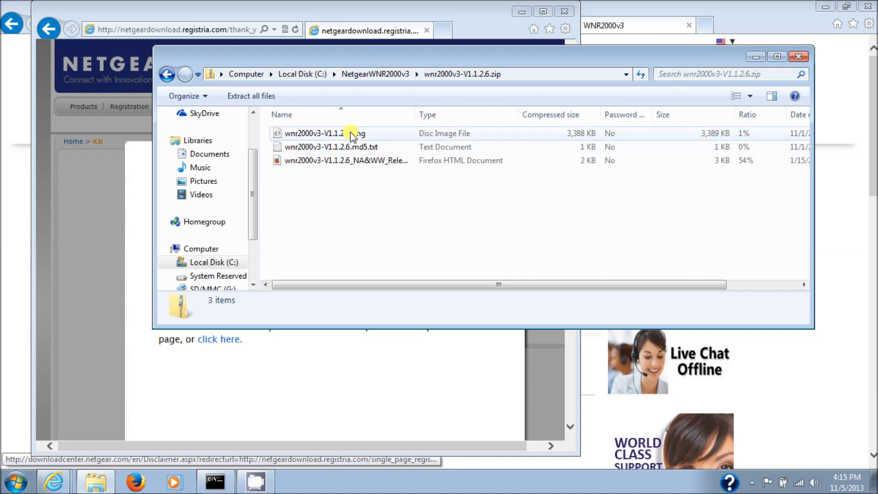
right_click(351, 131)
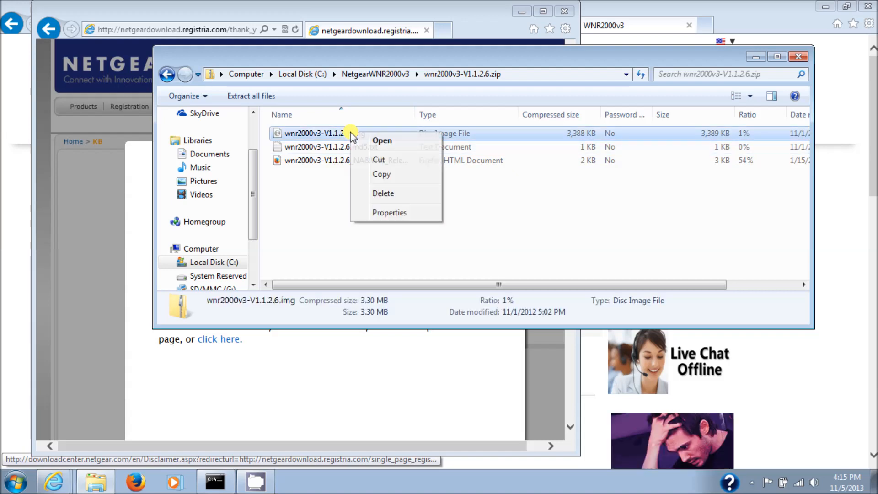
left_click(385, 177)
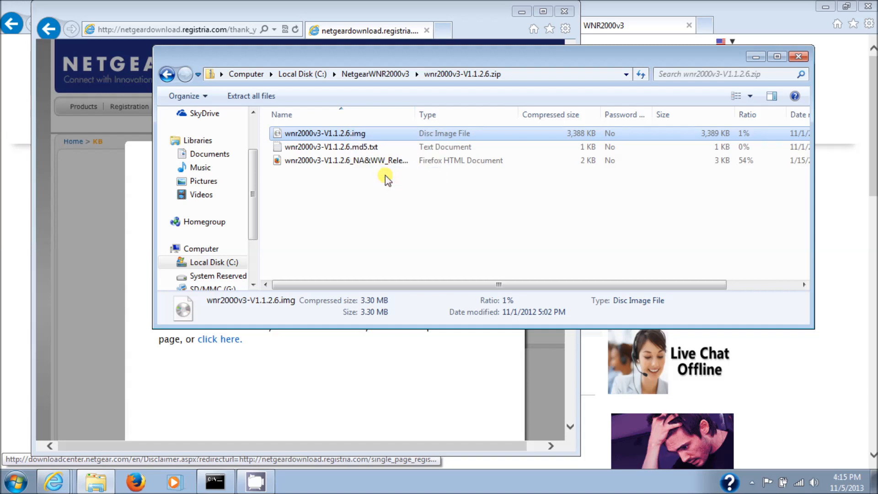
left_click(366, 75)
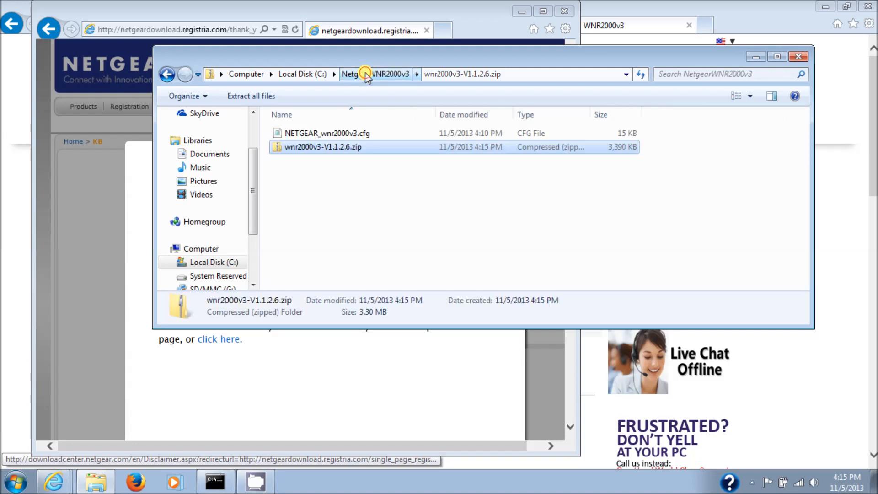
right_click(344, 193)
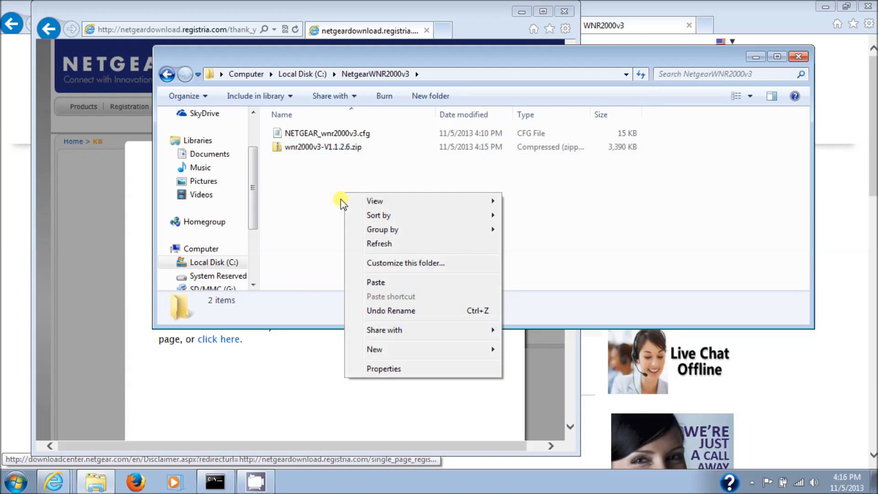
left_click(383, 281)
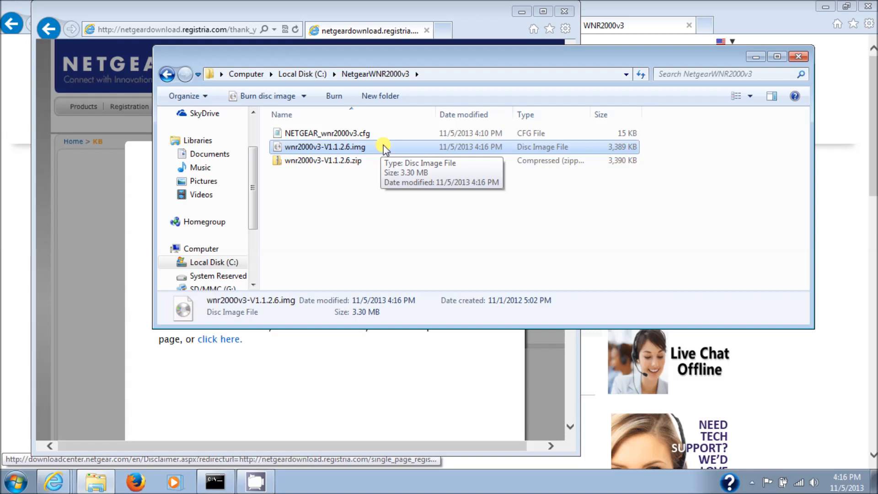
left_click(797, 57)
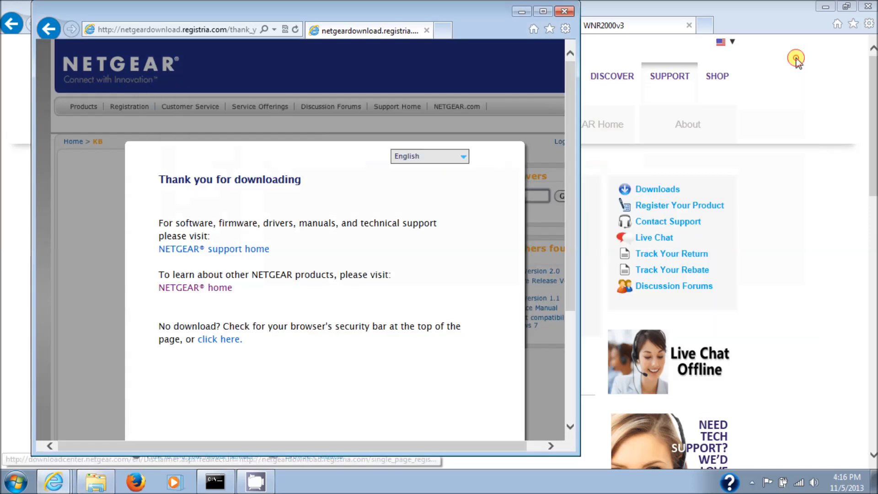
left_click(567, 10)
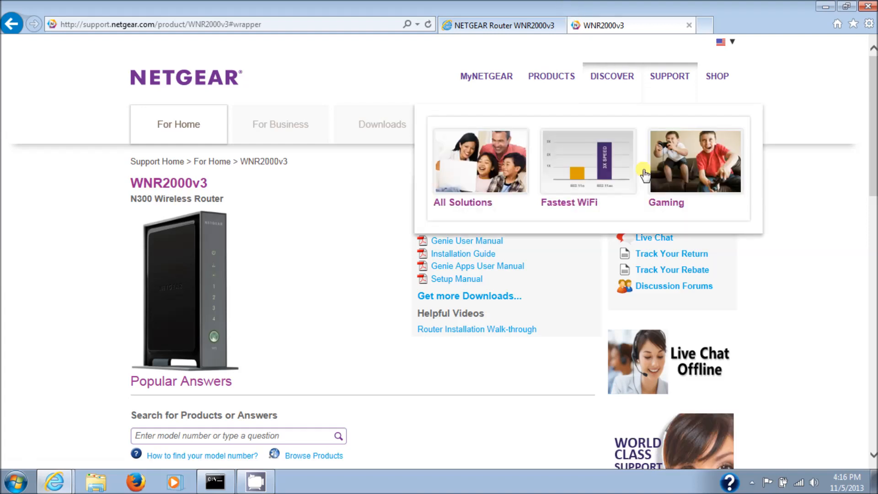
Disable the Wireless Network Connection adapter in Windows Network Connections and close the window
mouse_move(800, 485)
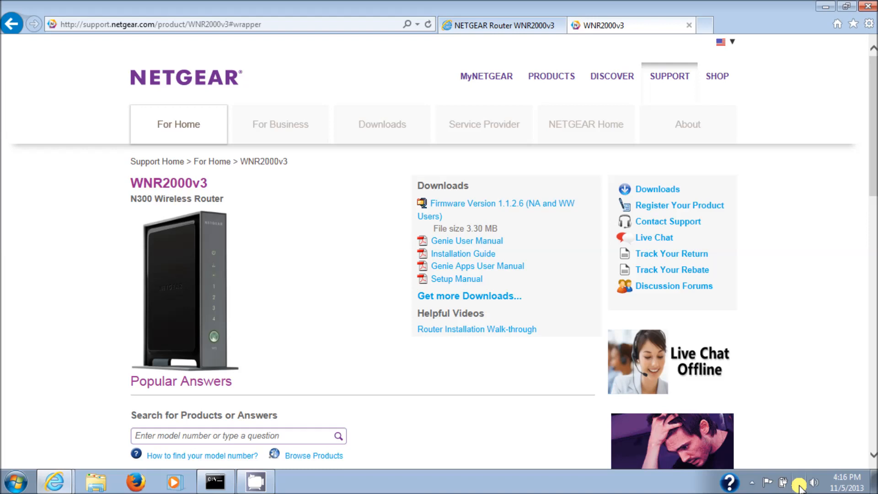
right_click(799, 486)
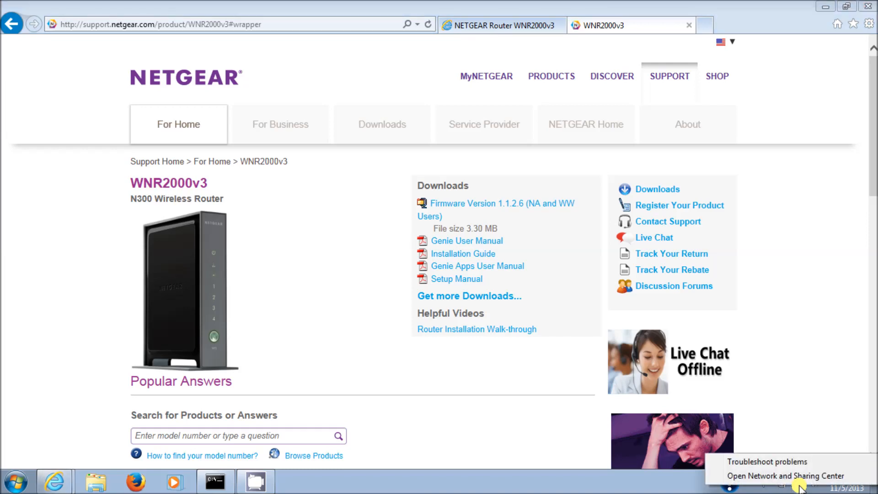
left_click(799, 475)
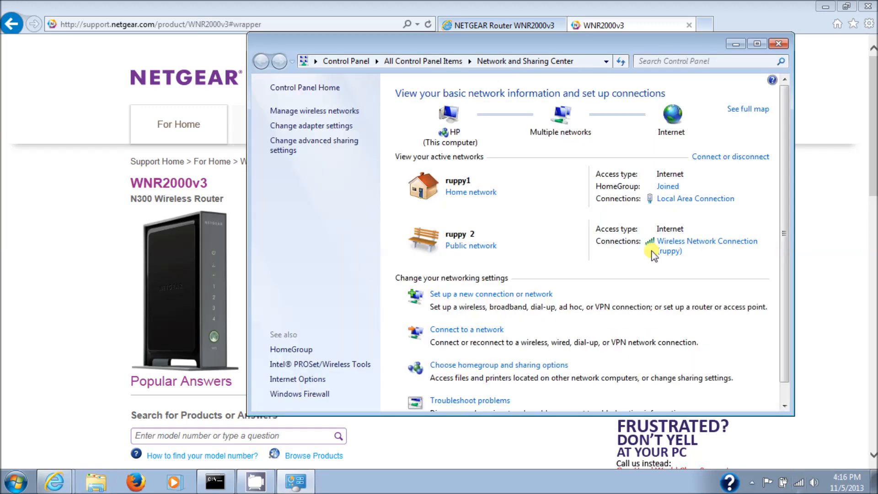
left_click(332, 127)
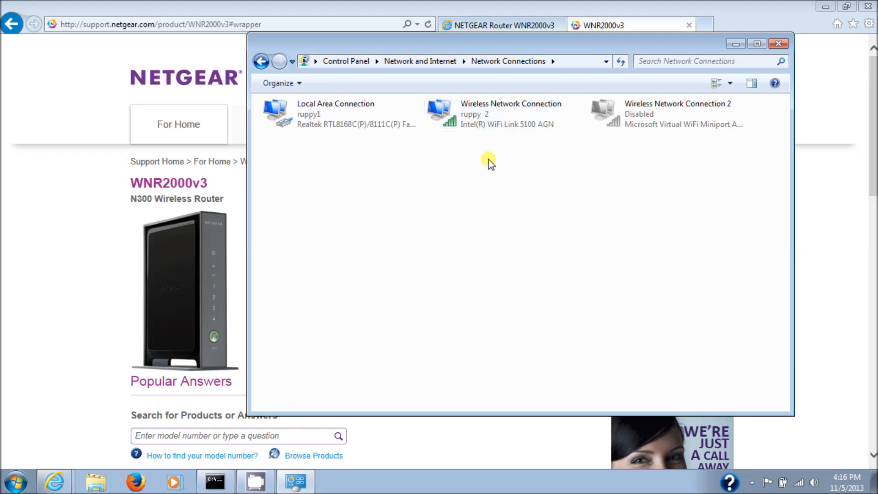
right_click(510, 102)
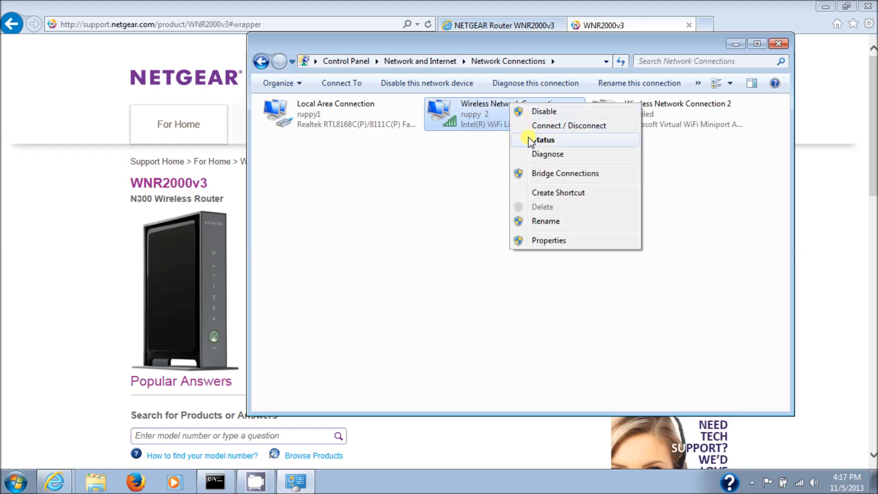
left_click(529, 111)
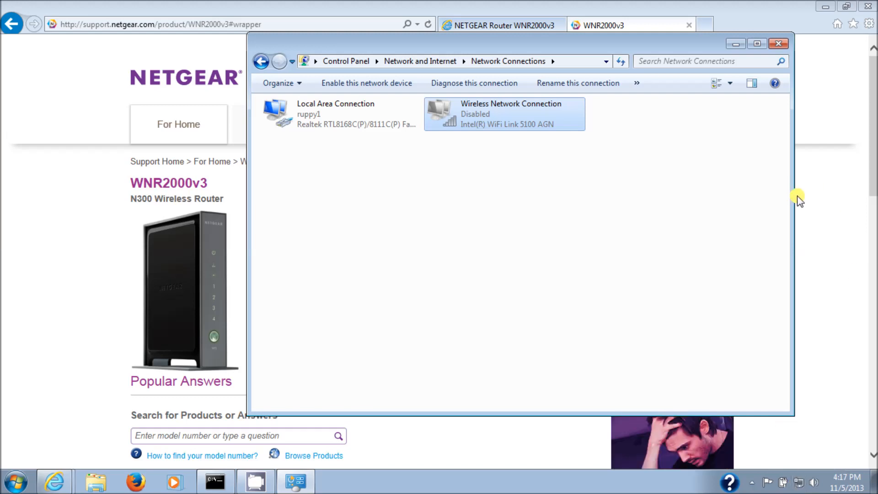
left_click(779, 44)
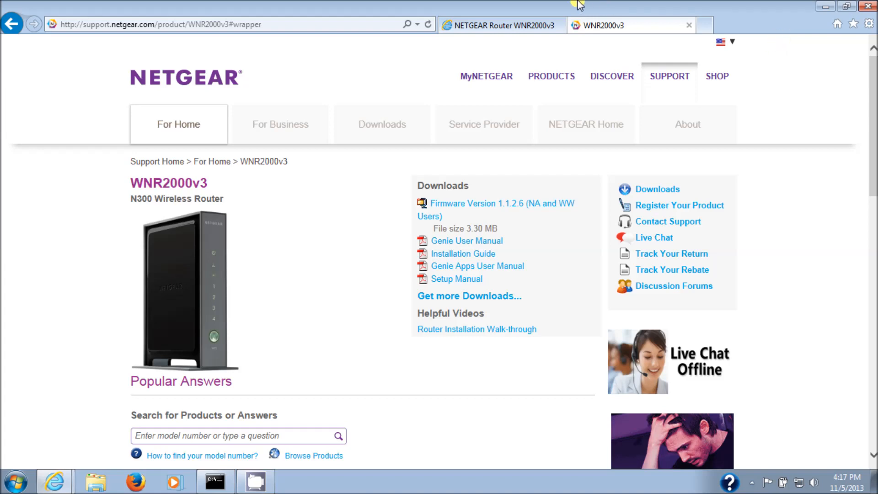
Return to the router manager and reopen its Router Upgrade page, signing in as admin with the router password
left_click(485, 27)
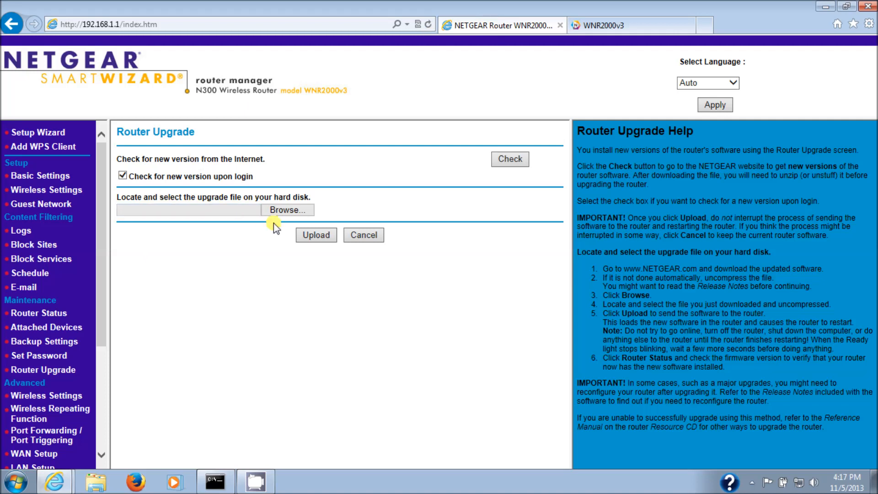
left_click(51, 370)
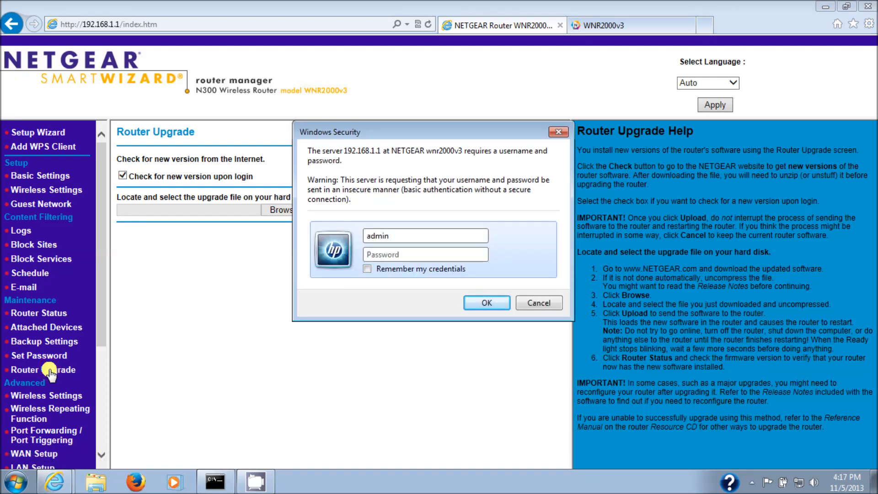
type("password")
left_click(490, 301)
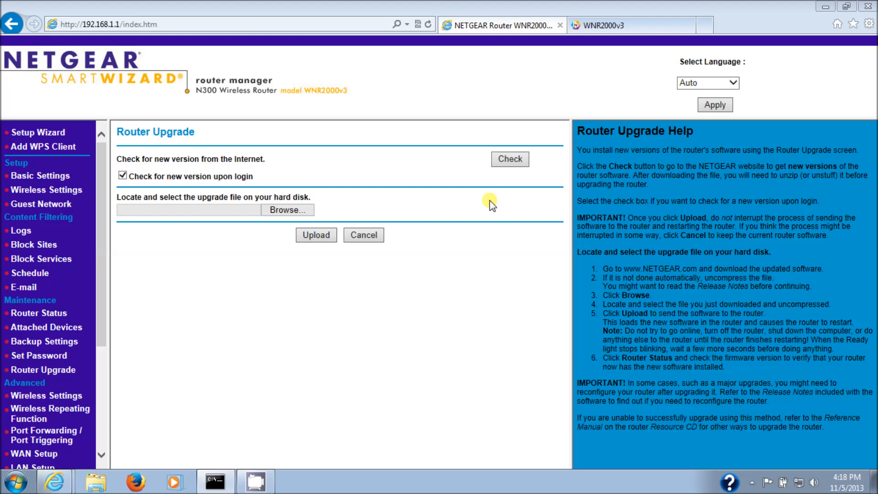
Upload wnr2000v3-V1.1.2.6.img from C:\NetgearWNR2000v3 as the router's upgrade file and agree to continue with the worldwide firmware
left_click(280, 213)
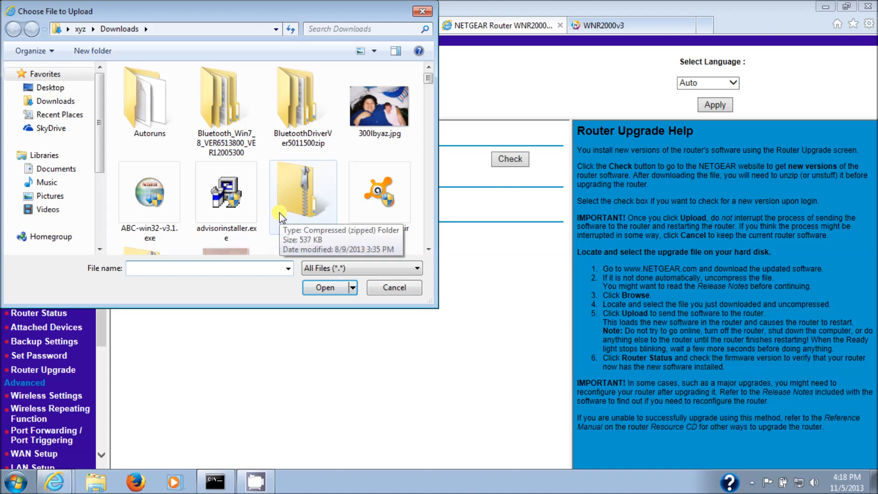
left_click_drag(100, 129, 100, 171)
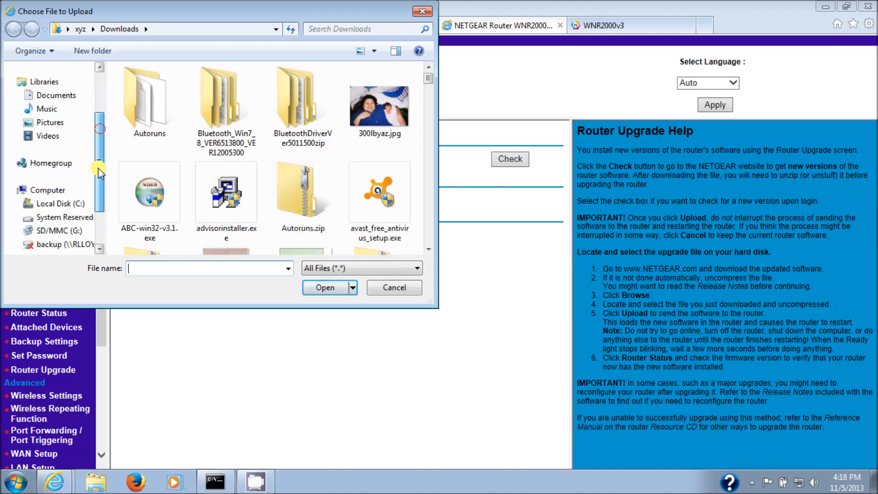
left_click(73, 203)
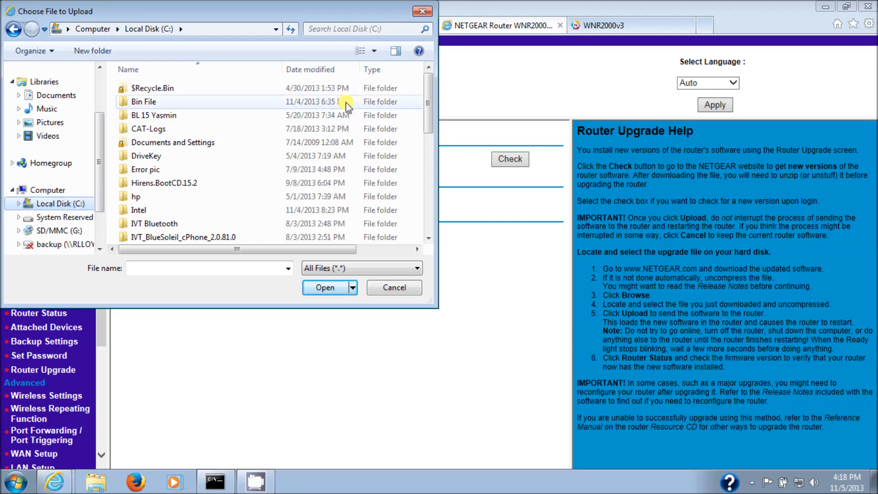
left_click_drag(424, 115, 424, 147)
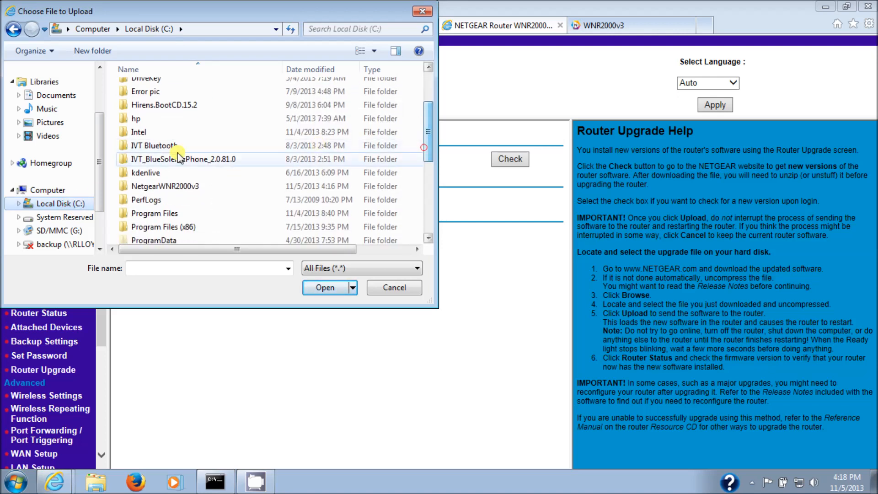
left_click(192, 187)
double_click(192, 186)
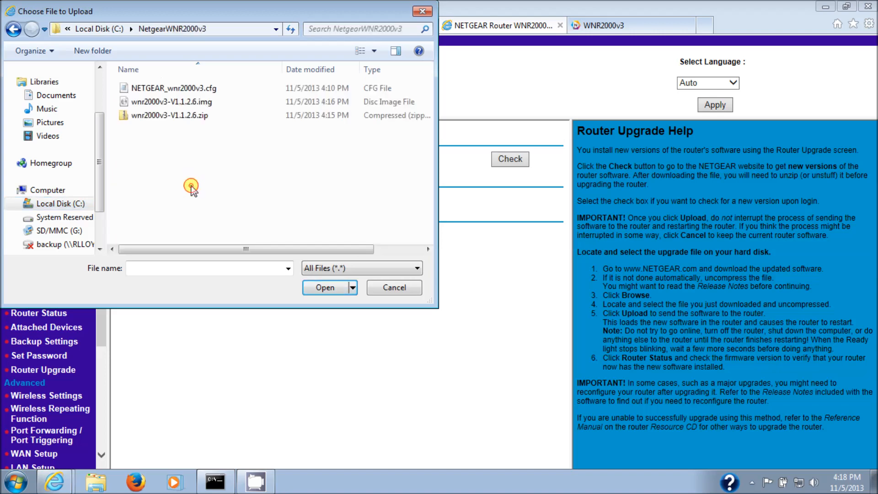
left_click(201, 102)
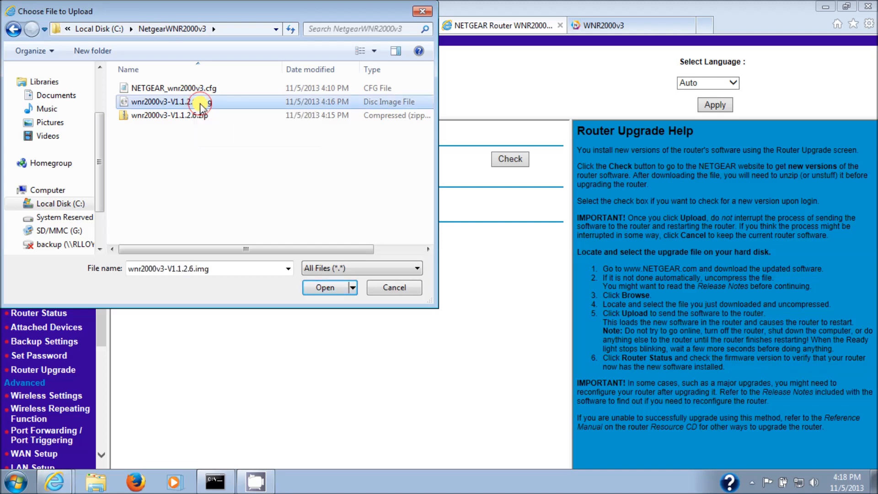
left_click(325, 287)
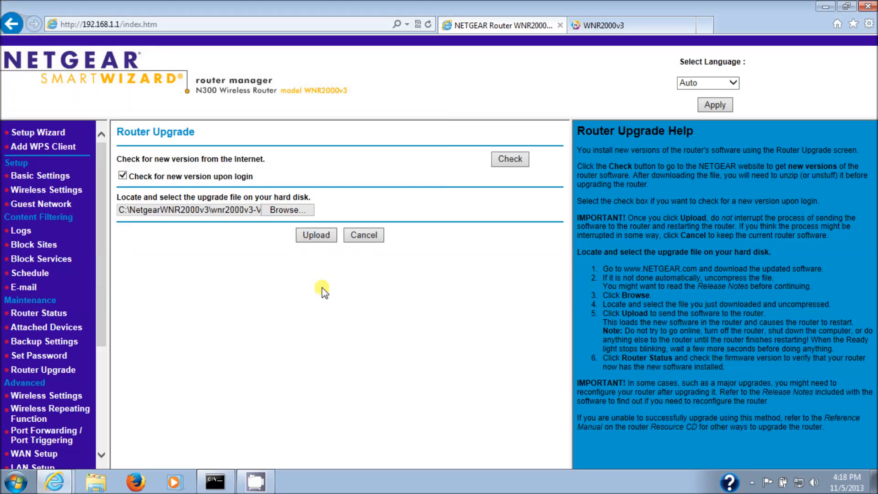
left_click(317, 233)
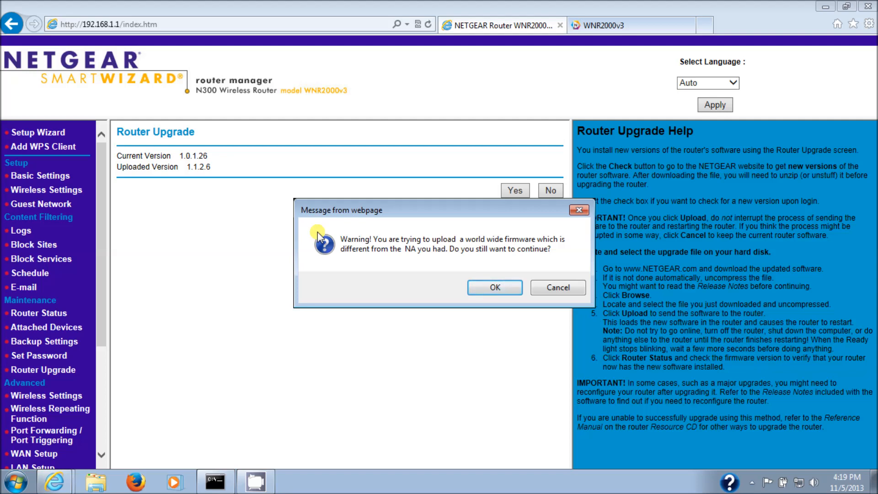
left_click(490, 288)
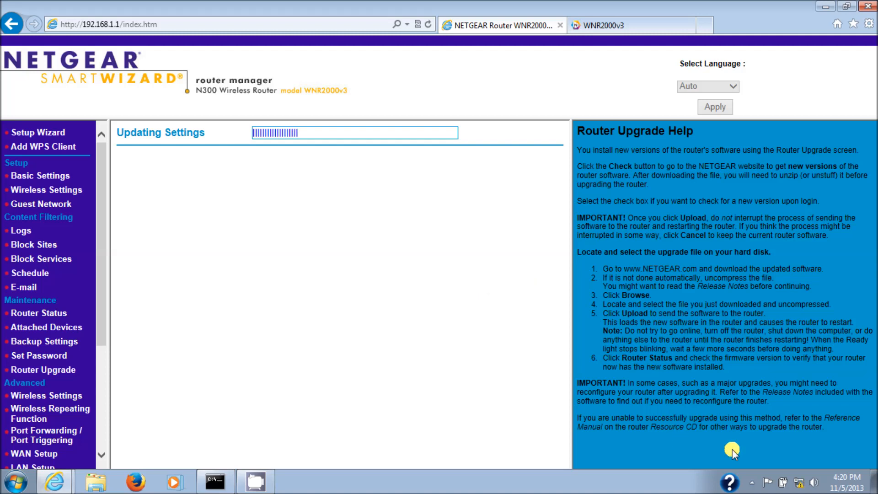
Wait for the firmware update, then sign back in to the router as admin with the router password
mouse_move(798, 488)
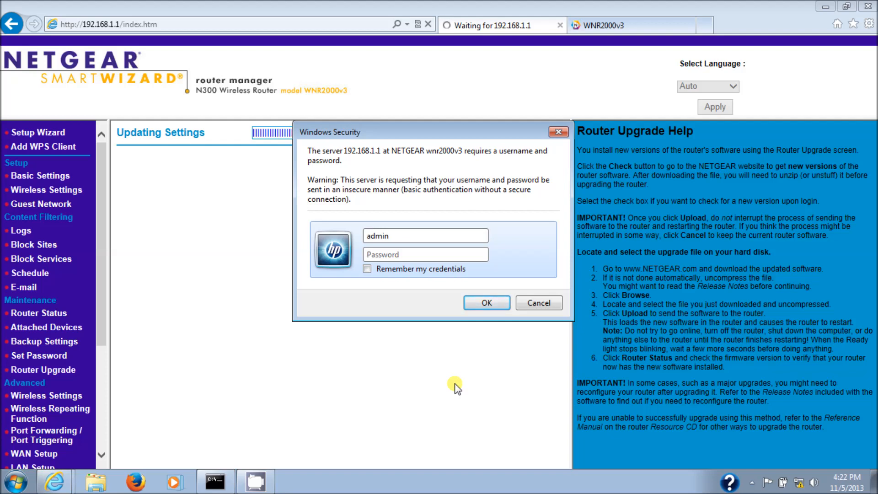
type("password")
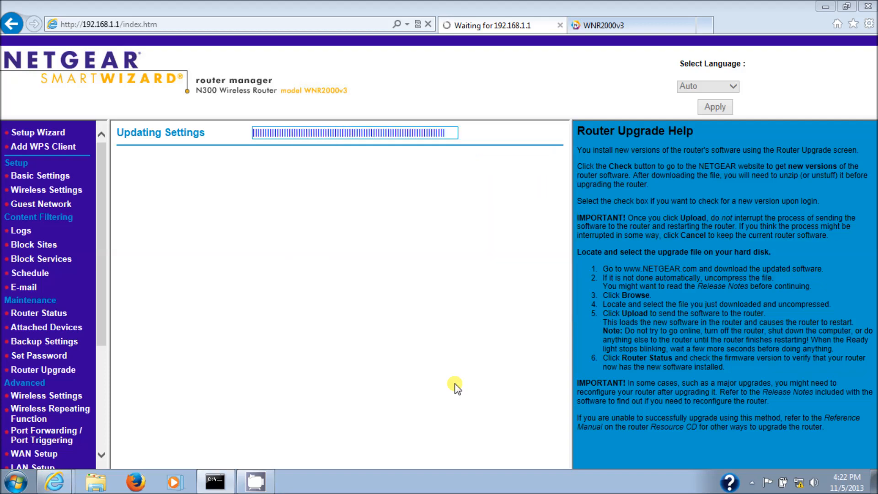
key("Return")
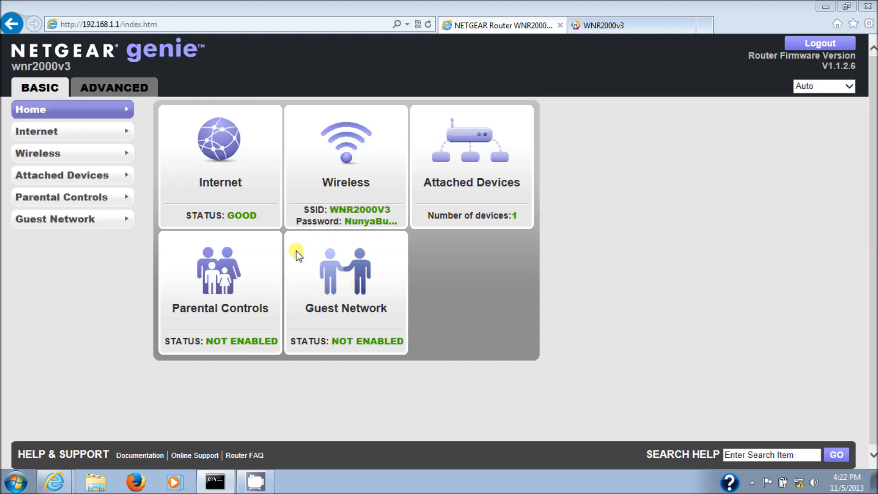
Restore the router's saved settings from NETGEAR_wnr2000v3.cfg in C:\NetgearWNR2000v3 and agree to erase the current settings
left_click(116, 85)
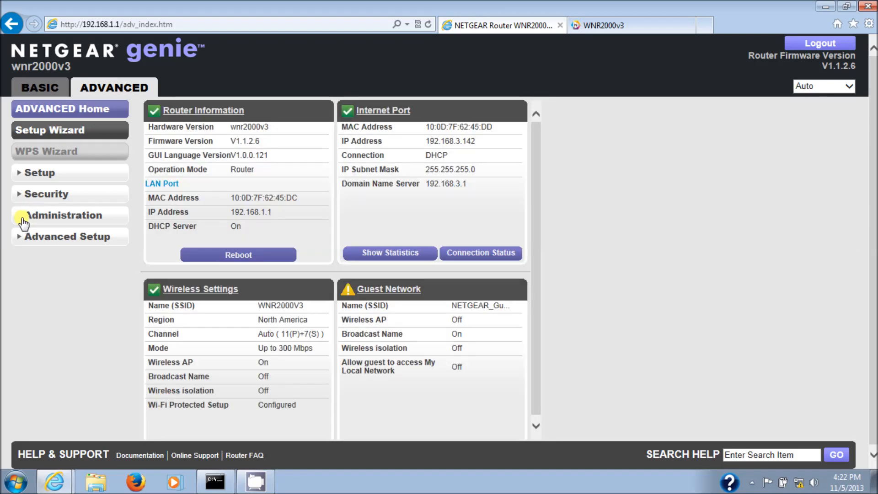
left_click(21, 221)
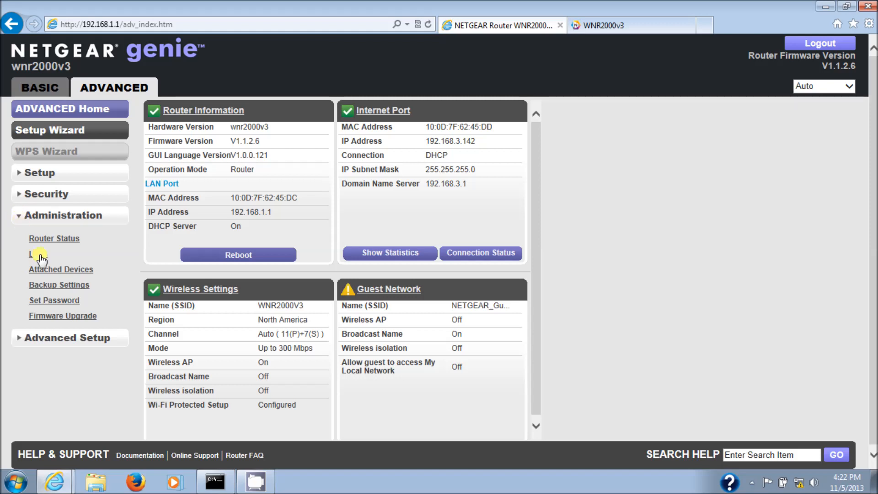
left_click(67, 285)
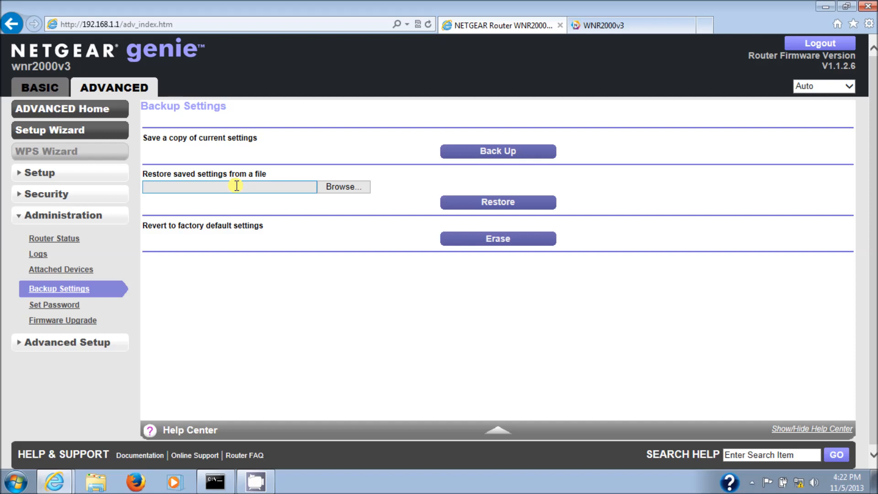
left_click(335, 189)
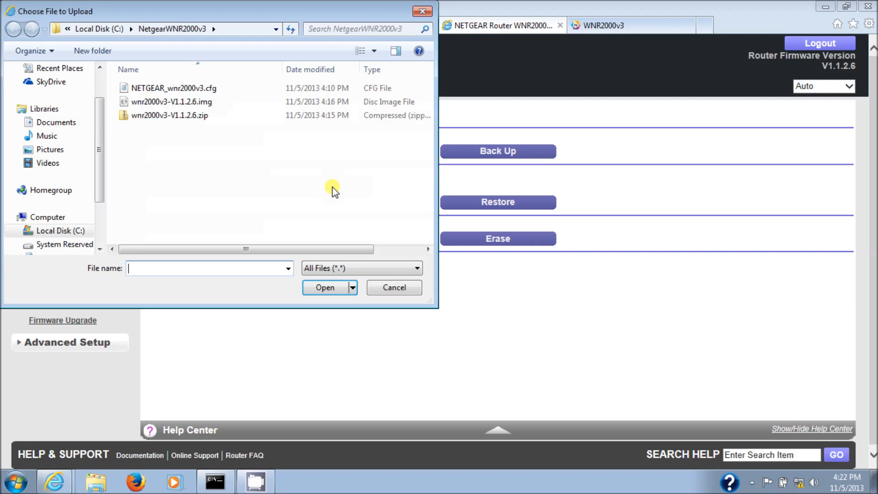
left_click(74, 231)
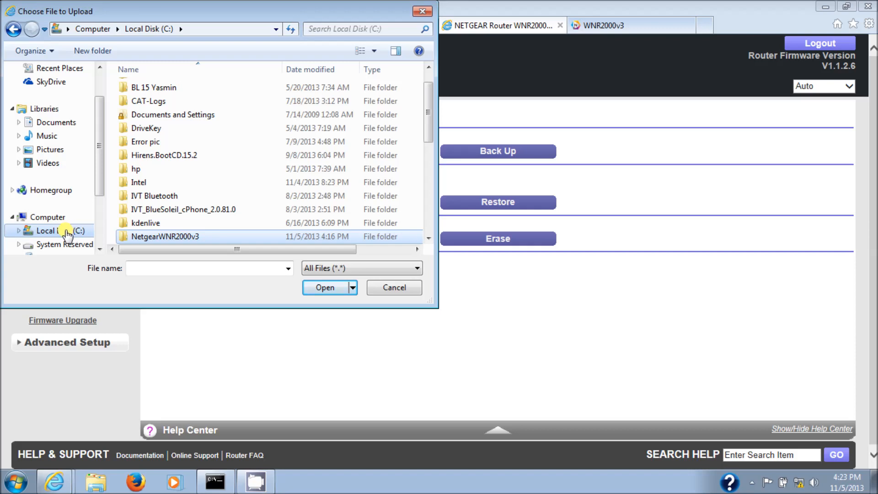
left_click(143, 237)
double_click(143, 237)
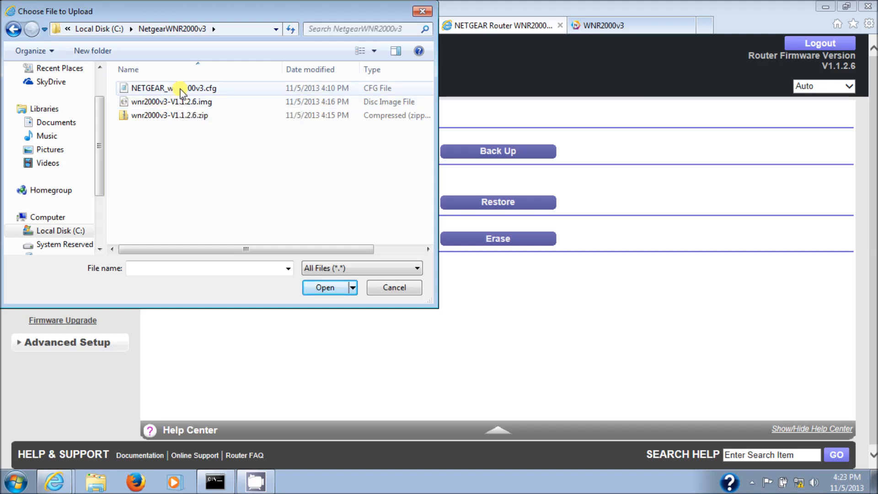
left_click(156, 89)
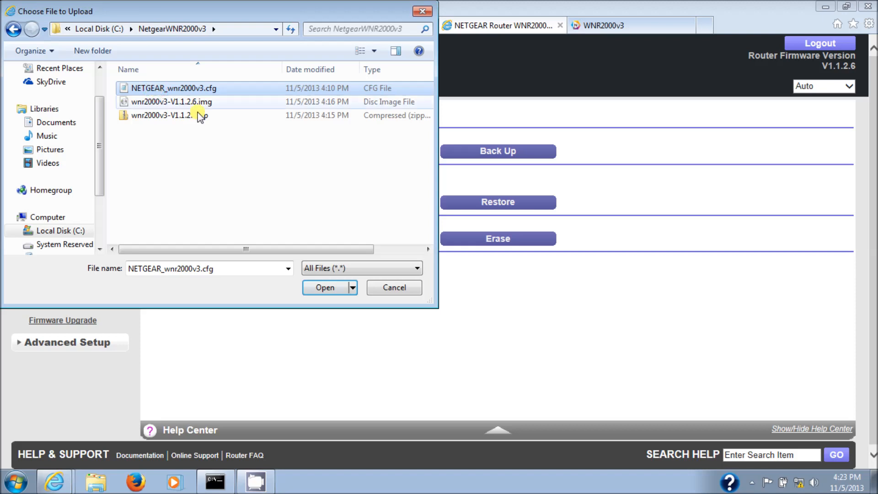
left_click(324, 289)
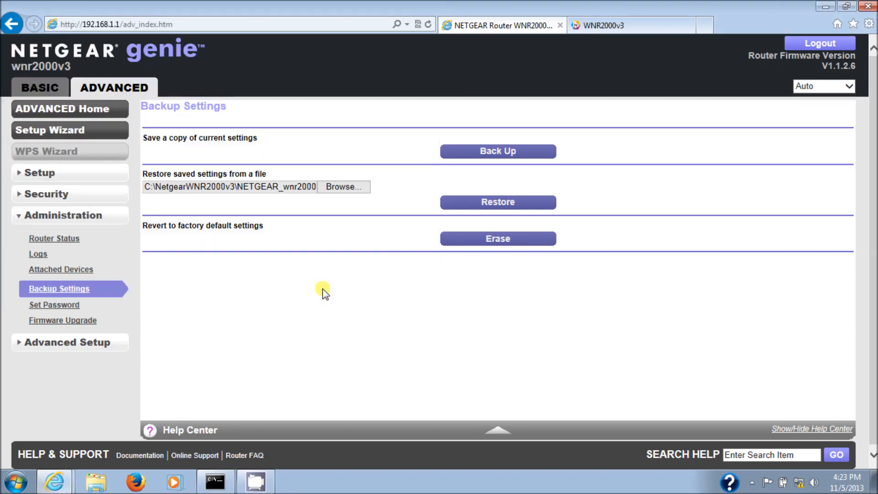
left_click(493, 208)
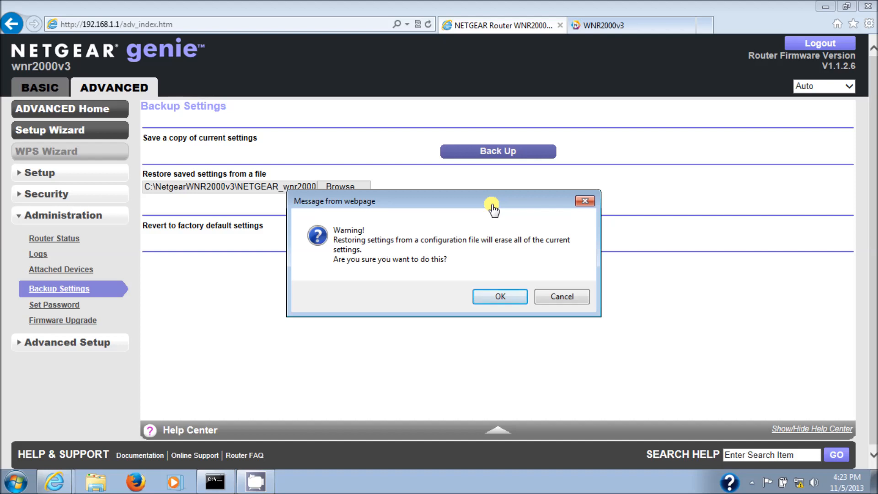
left_click(489, 297)
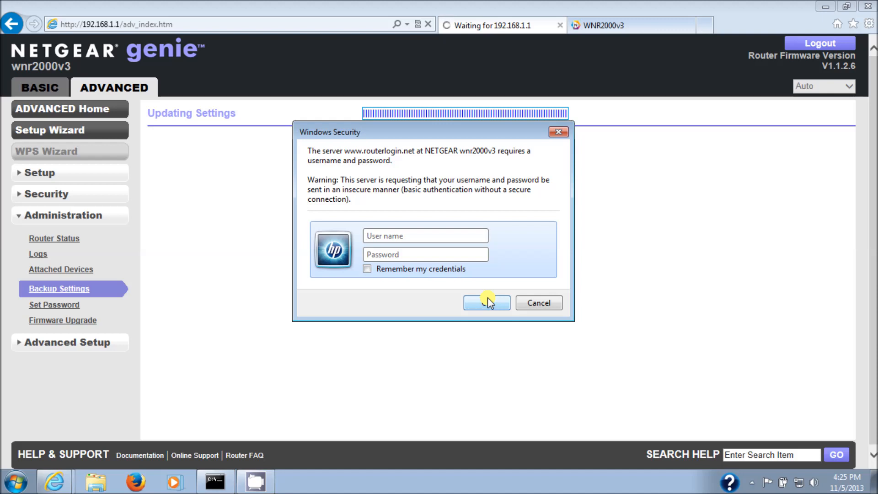
Sign in to the restarted router with the user name admin and the router password
type("A")
key("BackSpace")
type("admin")
key("Tab")
type("password")
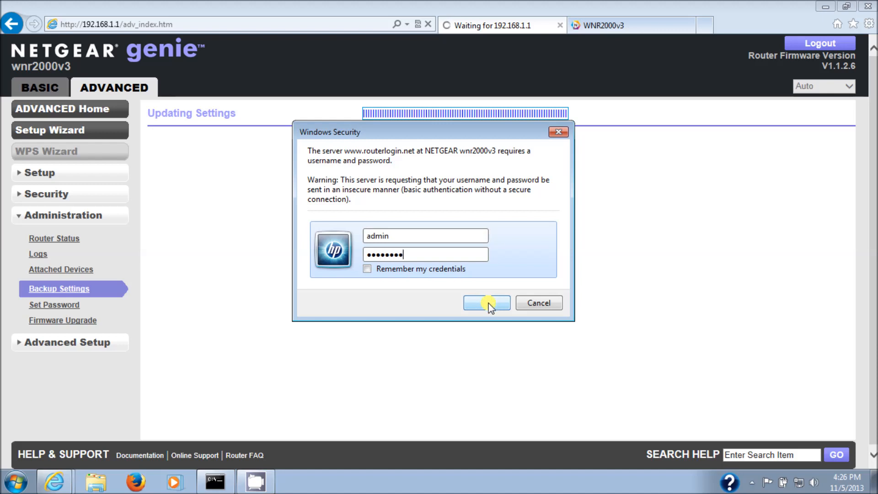
left_click(488, 302)
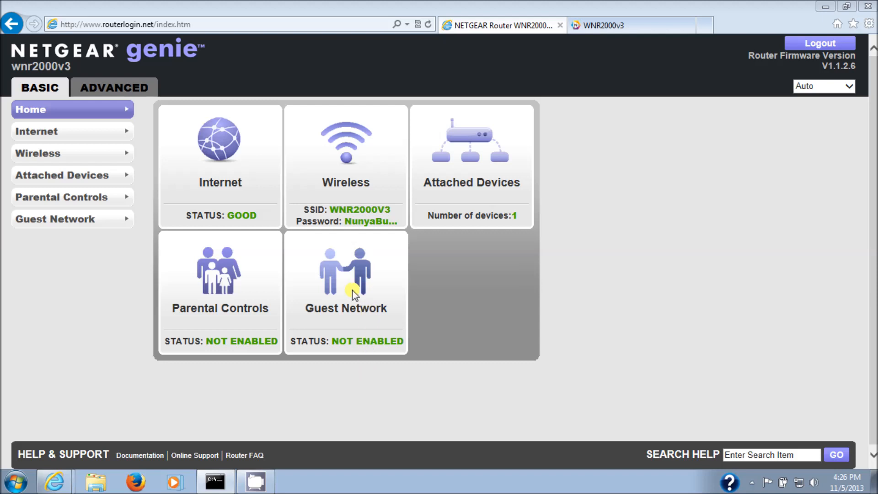
Check the network name and WPA2-PSK passphrase in the router's Wireless Settings
left_click(126, 155)
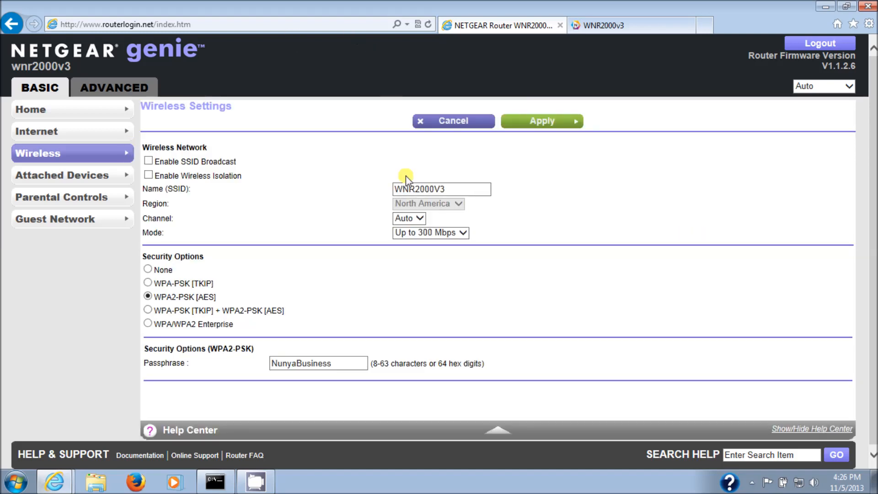
left_click(455, 190)
left_click(327, 366)
Open the router's Set Password page in the advanced administration settings and enter the old password
left_click(105, 88)
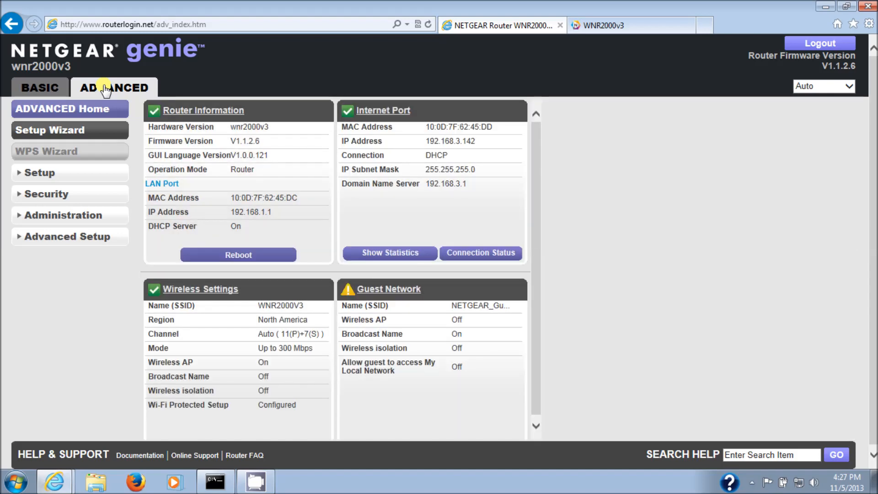
left_click(21, 194)
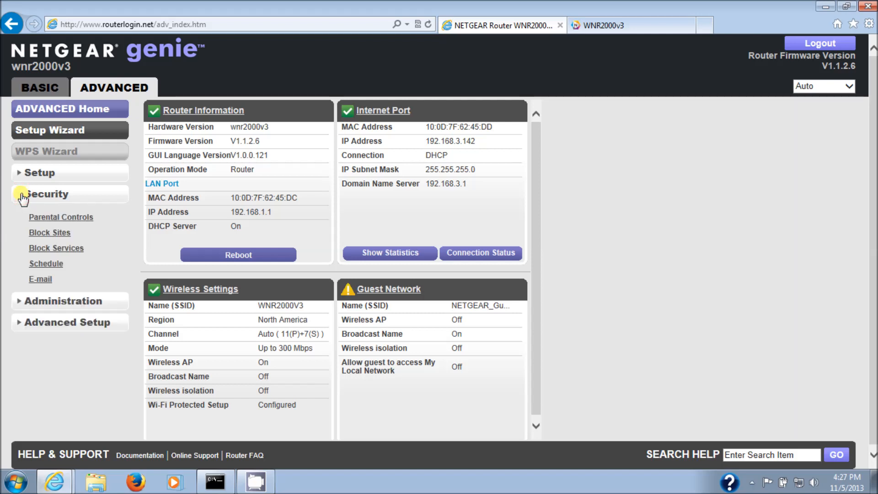
left_click(18, 301)
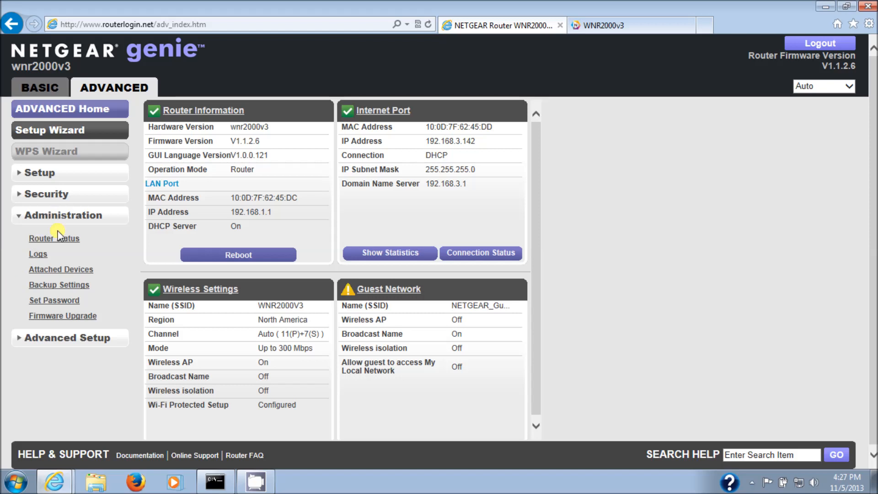
left_click(57, 301)
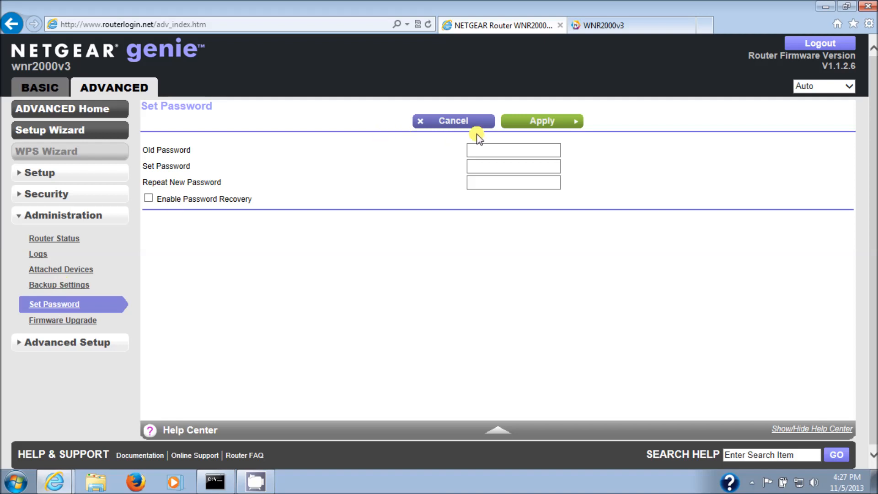
left_click(485, 150)
type("••••••••")
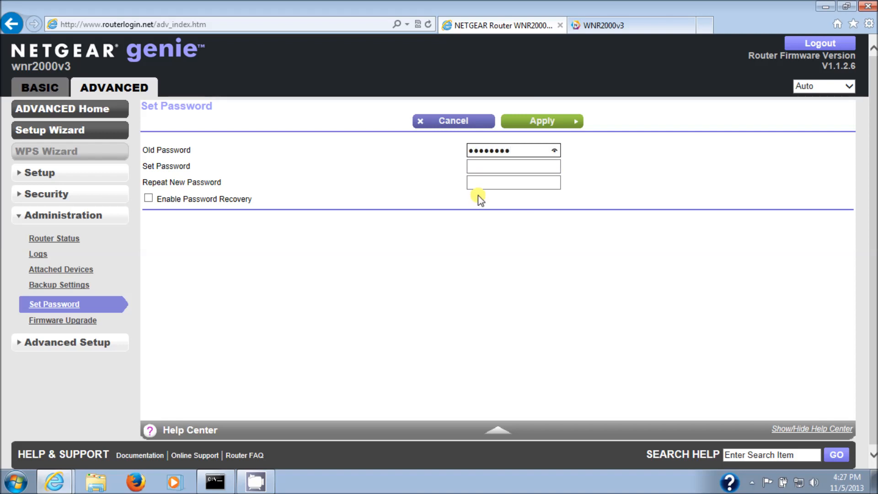
Enter the new router password and repeat it in the confirmation field
left_click(477, 168)
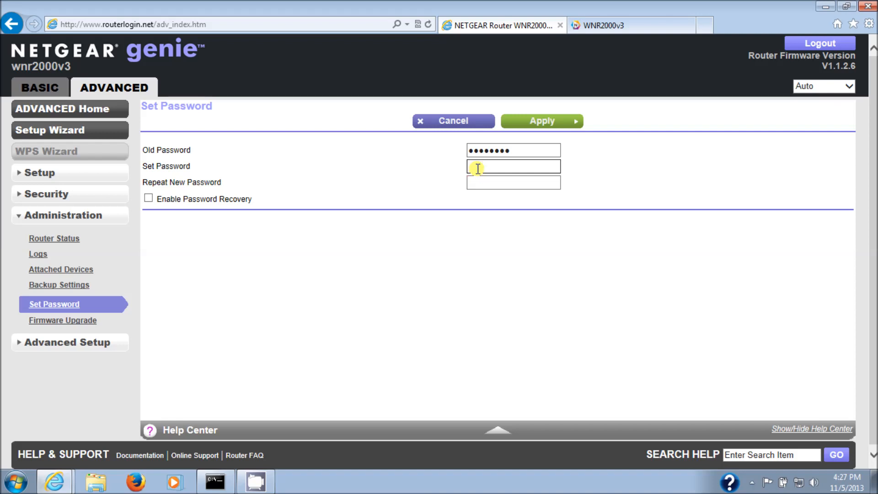
type("•••••••••••••")
left_click(495, 180)
type("•••••••••••")
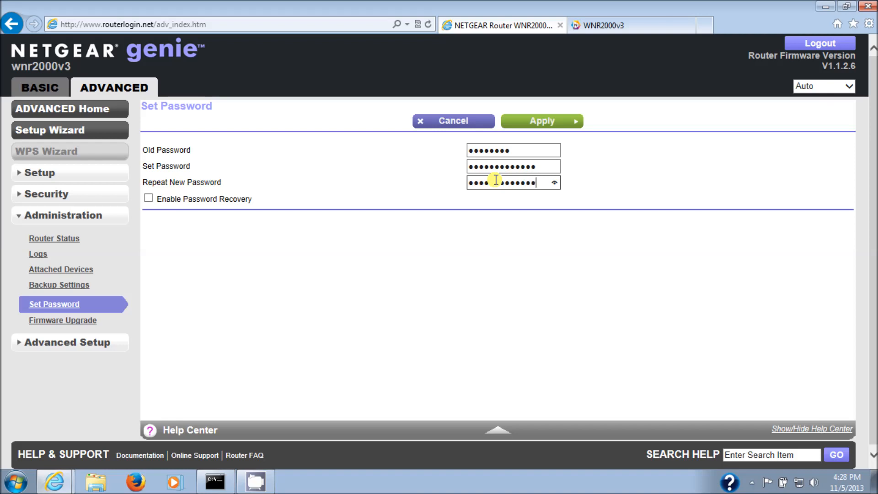
Enable Password Recovery and view the choices for Security Question #1, then return to the basic home page without applying
left_click(143, 197)
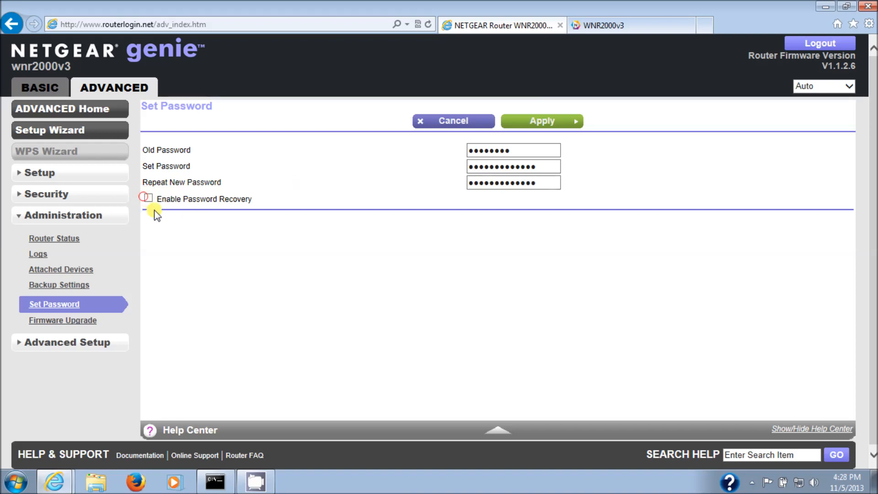
left_click(147, 198)
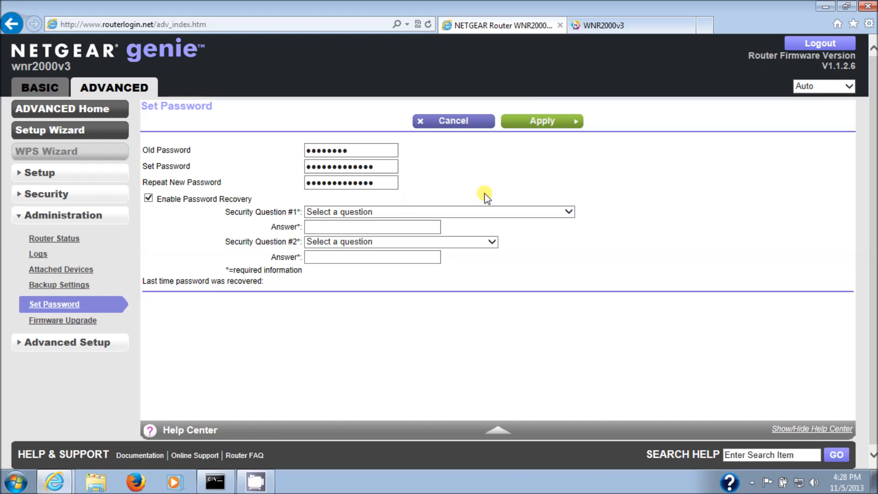
left_click(465, 212)
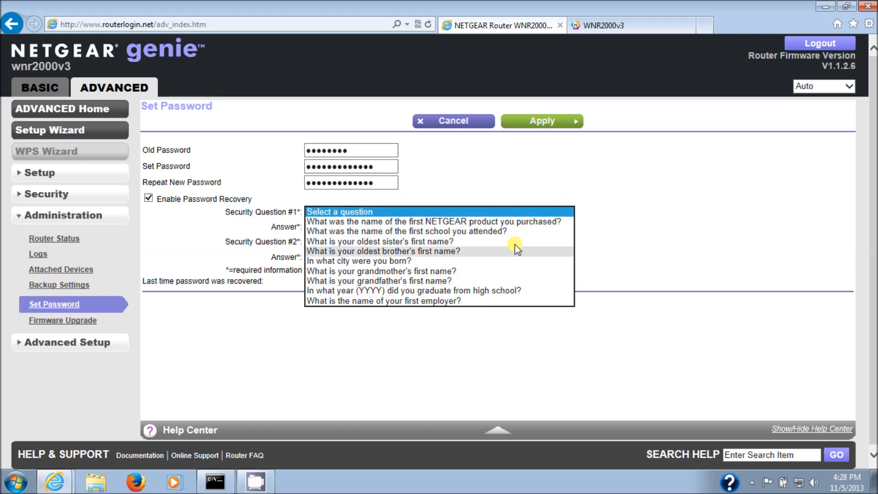
left_click(629, 227)
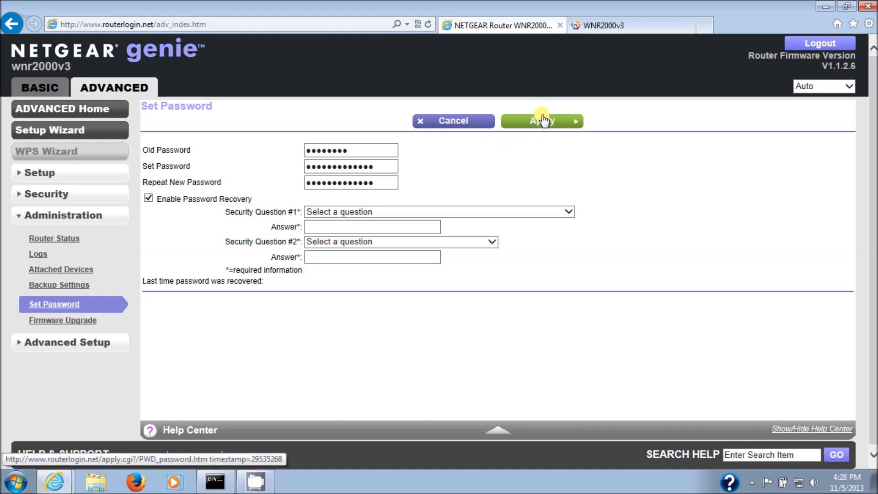
left_click(46, 87)
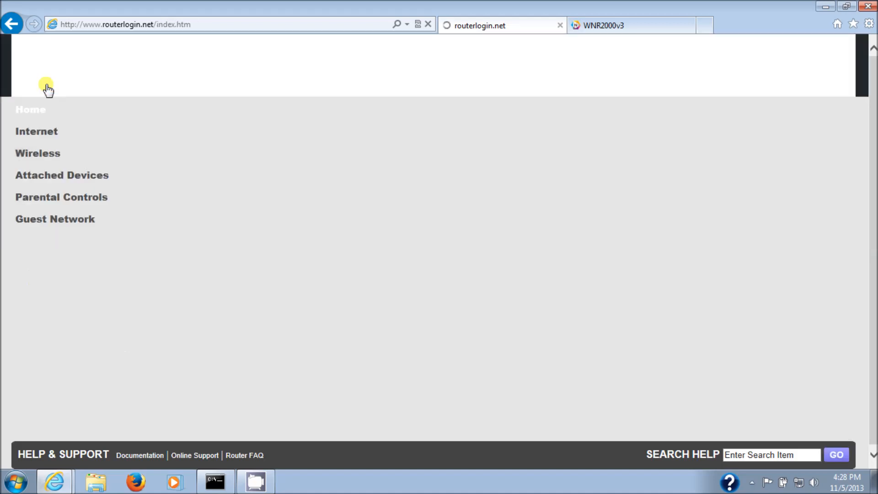